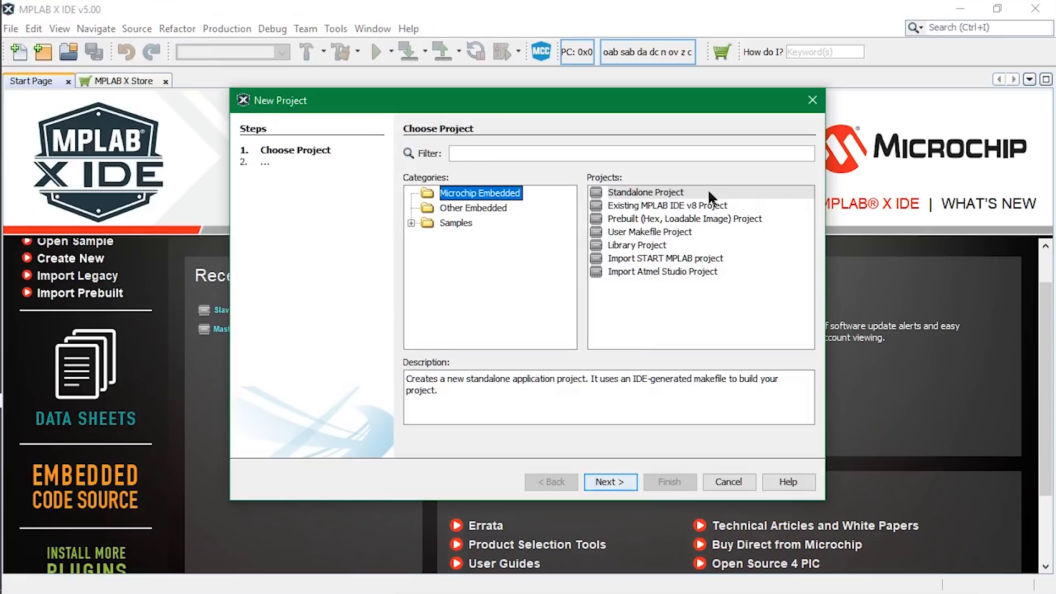
# Start a new standalone Microchip Embedded project and choose the dsPIC33CH128MP508 as its device.
pyautogui.click(710, 193)
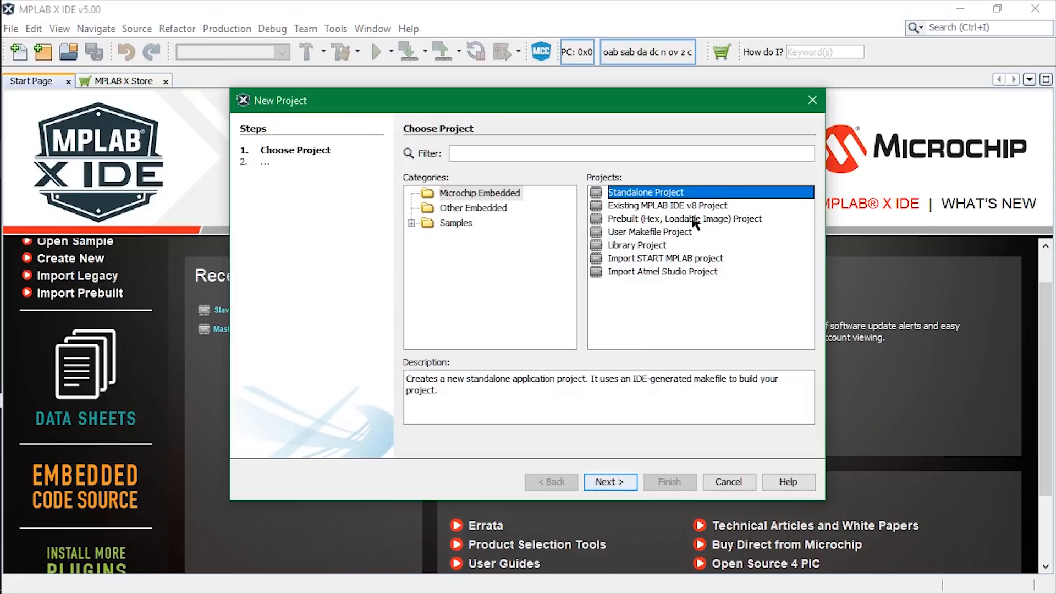
pyautogui.click(618, 484)
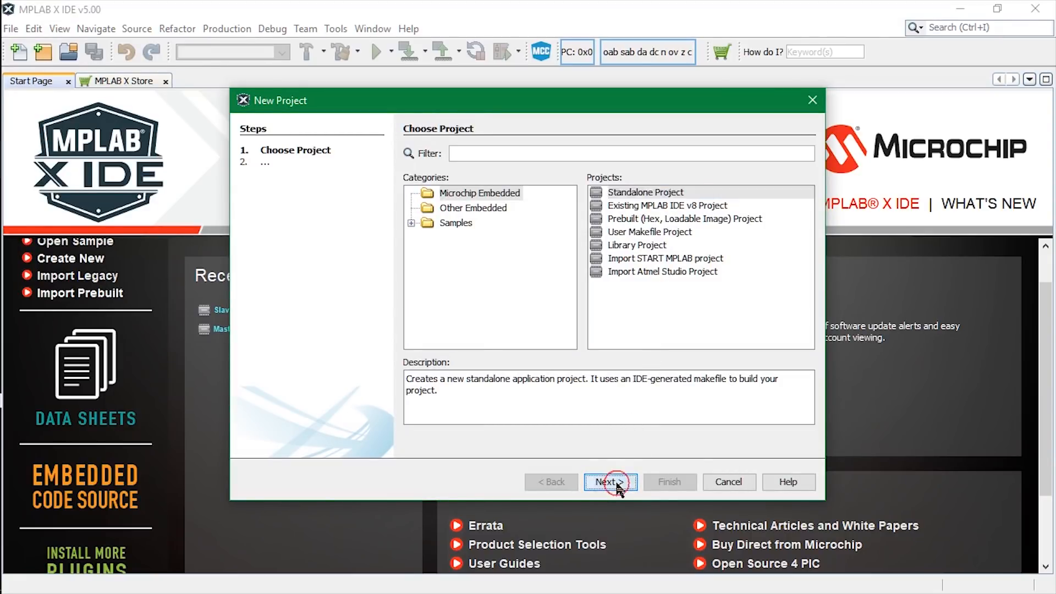
pyautogui.doubleClick(597, 204)
pyautogui.write('dsPIC33CH128MP508')
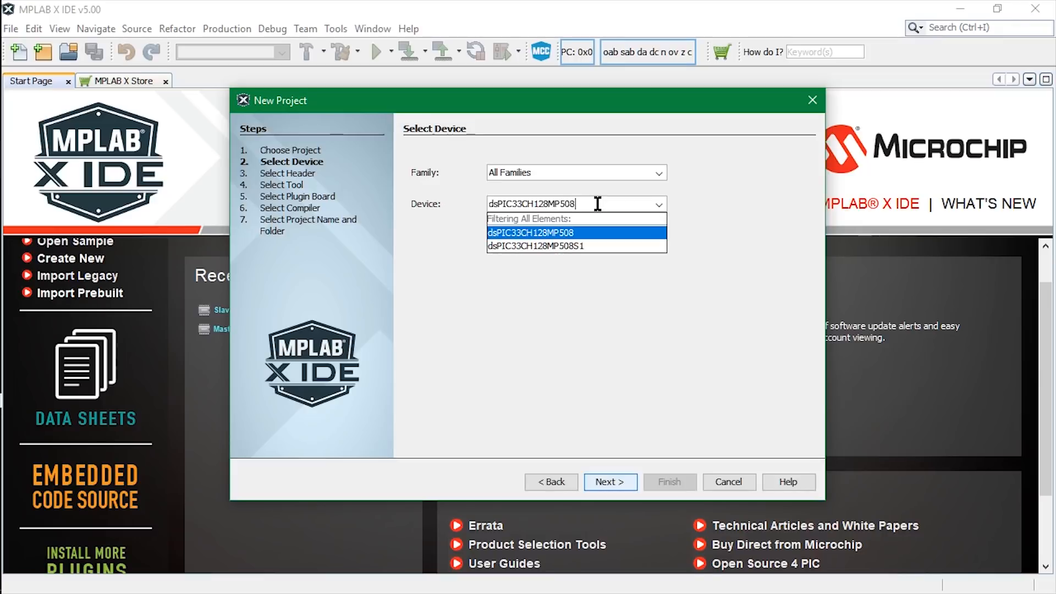
pyautogui.click(603, 233)
pyautogui.click(610, 482)
# Choose the hardware tool and the compiler for the new master project.
pyautogui.click(419, 282)
pyautogui.scroll(-1, 420, 330)
pyautogui.click(419, 329)
pyautogui.scroll(-1, 420, 334)
pyautogui.click(511, 318)
pyautogui.click(612, 484)
pyautogui.click(591, 192)
pyautogui.click(609, 480)
# Name the project Master and finish creating it.
pyautogui.click(599, 163)
pyautogui.write('Master')
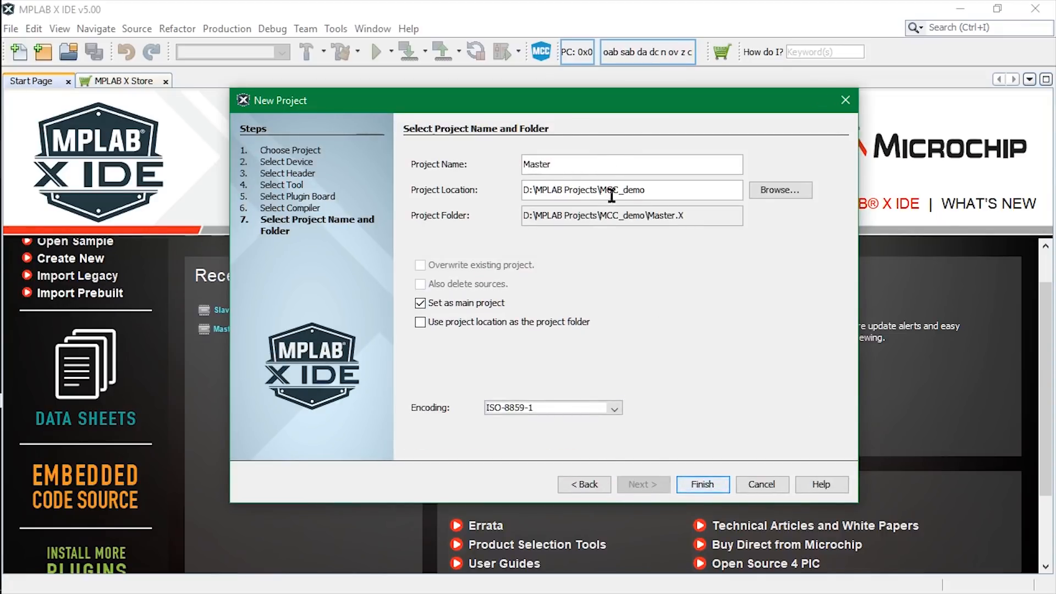
pyautogui.click(702, 484)
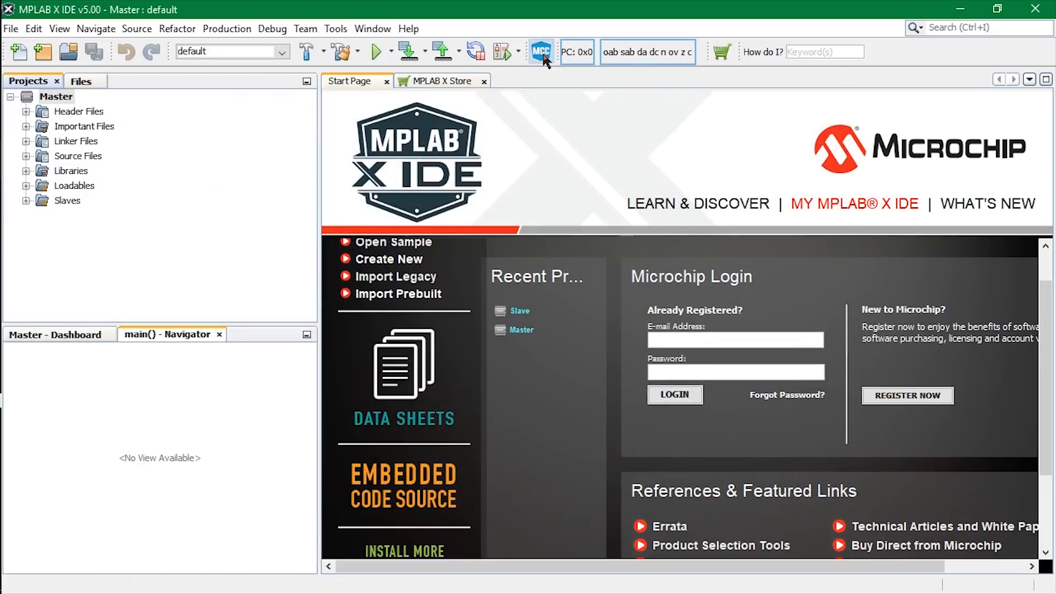
# Launch the code configurator with the configuration saved as MyConfig.mc3, and add the SLAVE1 core module from the device resources.
pyautogui.click(542, 50)
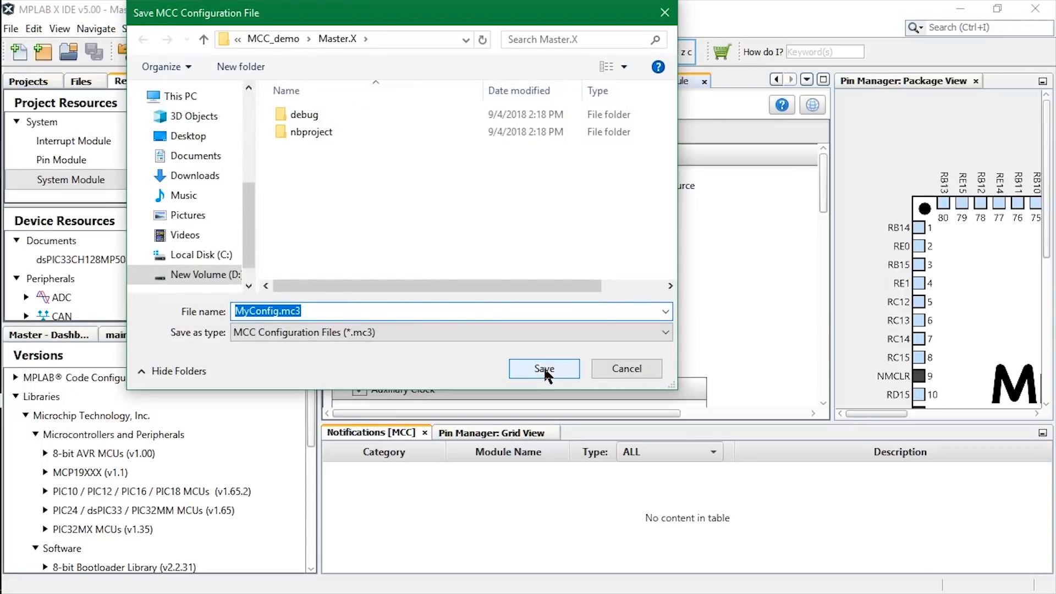
pyautogui.click(544, 368)
pyautogui.moveTo(307, 252); pyautogui.dragTo(309, 291)
pyautogui.click(25, 266)
pyautogui.doubleClick(259, 290)
# Set the slave project name in the SLAVE1 module to Slave.
pyautogui.click(749, 186)
pyautogui.write('Sla')
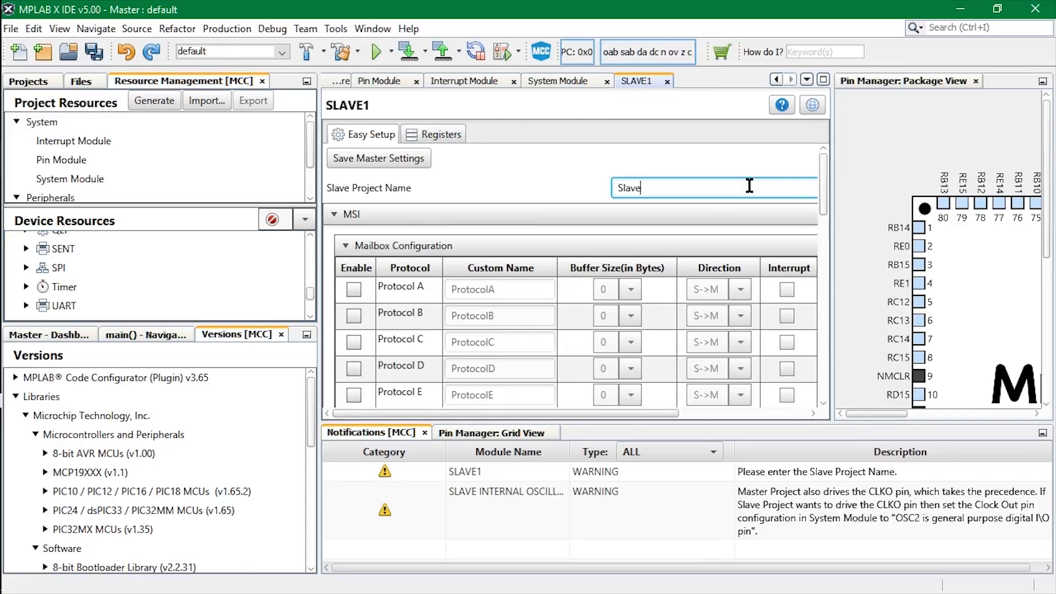
pyautogui.write('ve')
# Enable mailbox Protocol A with direction M->S, and enable Protocol B.
pyautogui.click(354, 288)
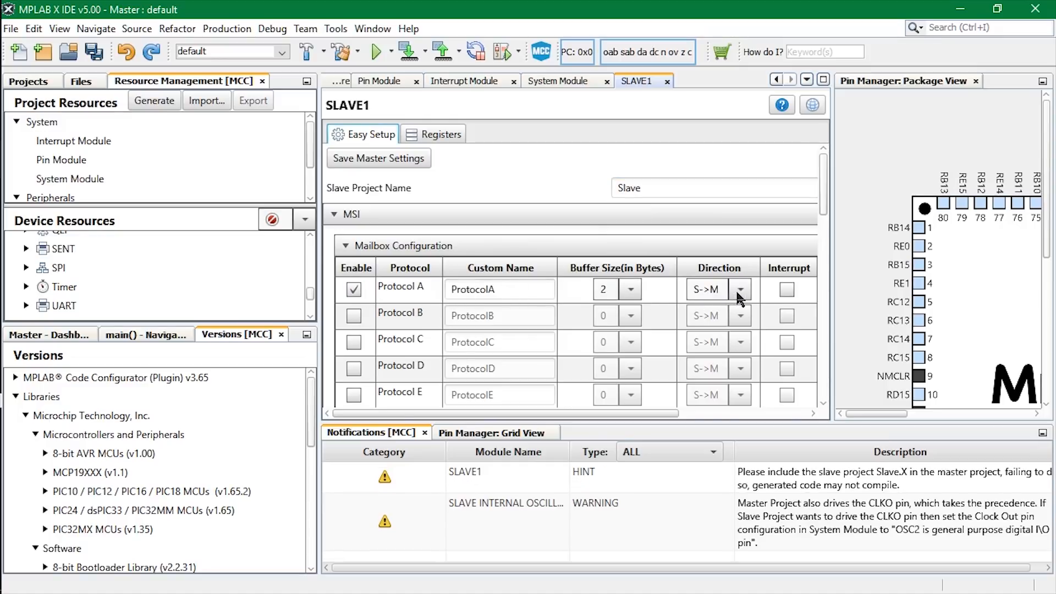
pyautogui.click(736, 292)
pyautogui.click(733, 310)
pyautogui.click(354, 319)
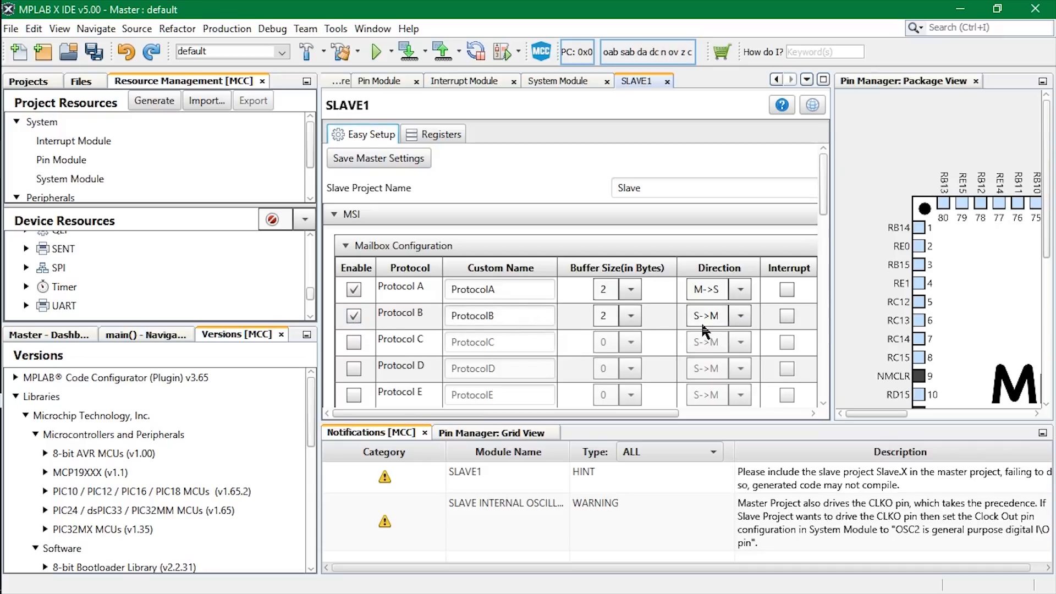
# Assign Port E pin 0 as a GPIO output and give SLAVE1 ownership of Port E pin 1.
pyautogui.click(516, 438)
pyautogui.click(743, 515)
pyautogui.moveTo(1046, 474); pyautogui.dragTo(1048, 547)
pyautogui.moveTo(615, 567); pyautogui.dragTo(835, 556)
pyautogui.click(720, 532)
pyautogui.click(741, 552)
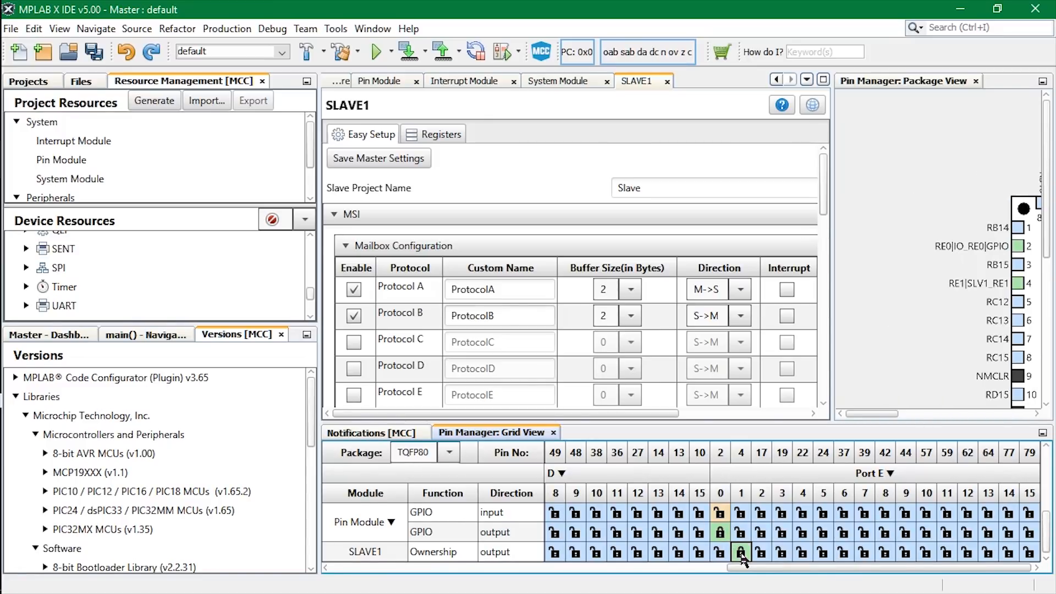
# Set the custom name of pin RE0 in the Pin Module to LED_MASTER.
pyautogui.click(76, 162)
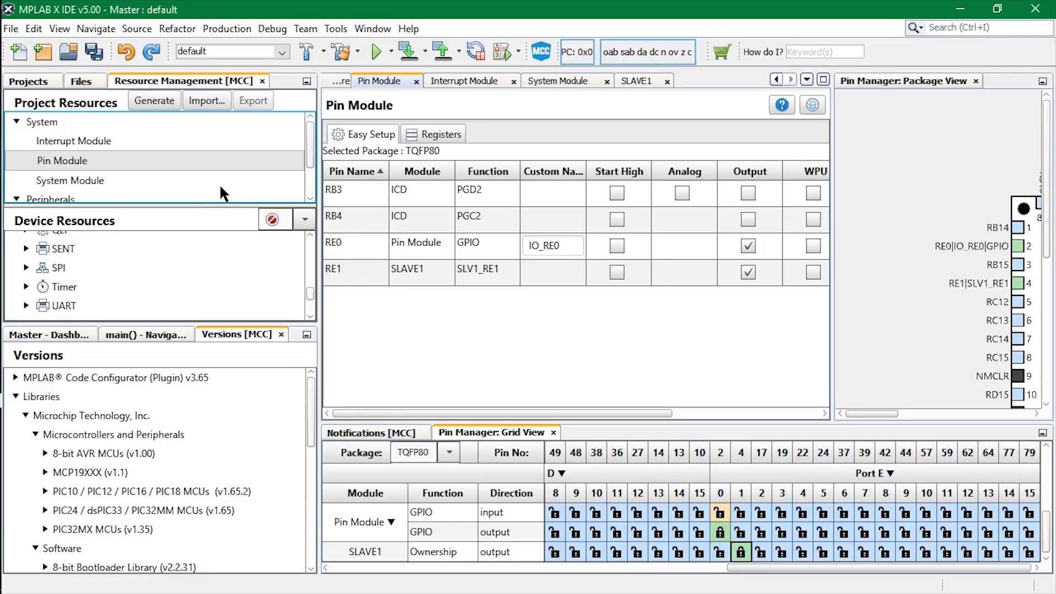
pyautogui.click(571, 251)
pyautogui.press('BackSpace')
pyautogui.press('BackSpace')
pyautogui.press('BackSpace')
pyautogui.press('BackSpace')
pyautogui.press('BackSpace')
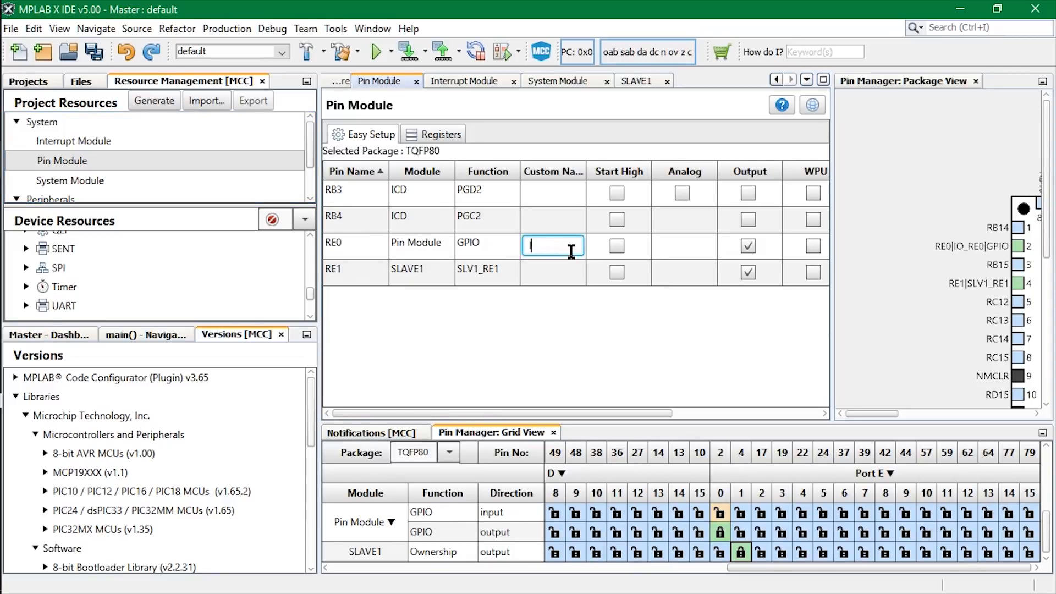
pyautogui.write('LED_MASTER')
pyautogui.click(575, 363)
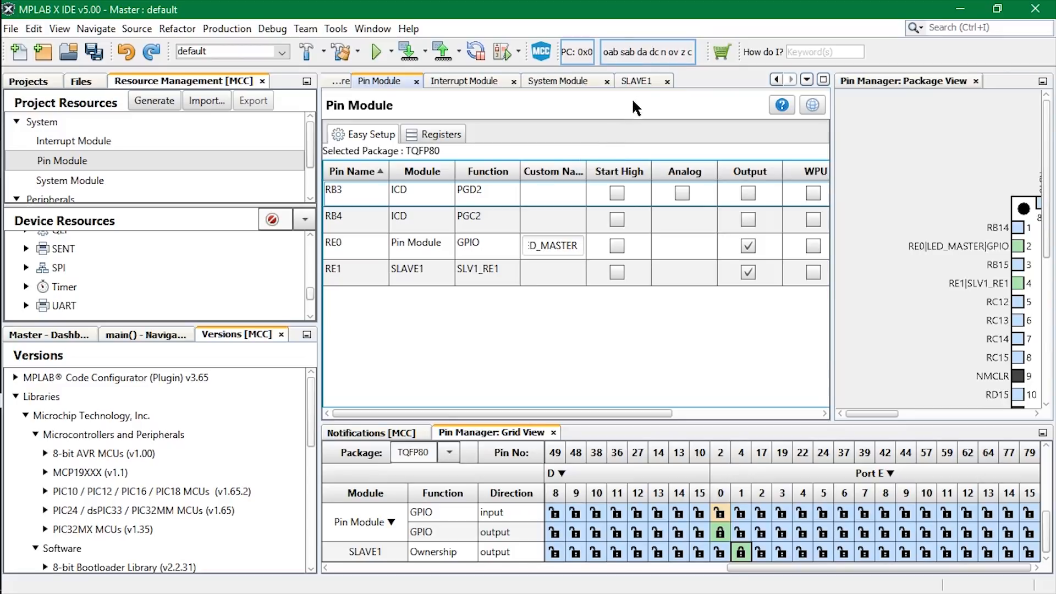
# Save the master settings from the SLAVE1 module and generate the master project code, accepting the configuration warnings.
pyautogui.click(641, 81)
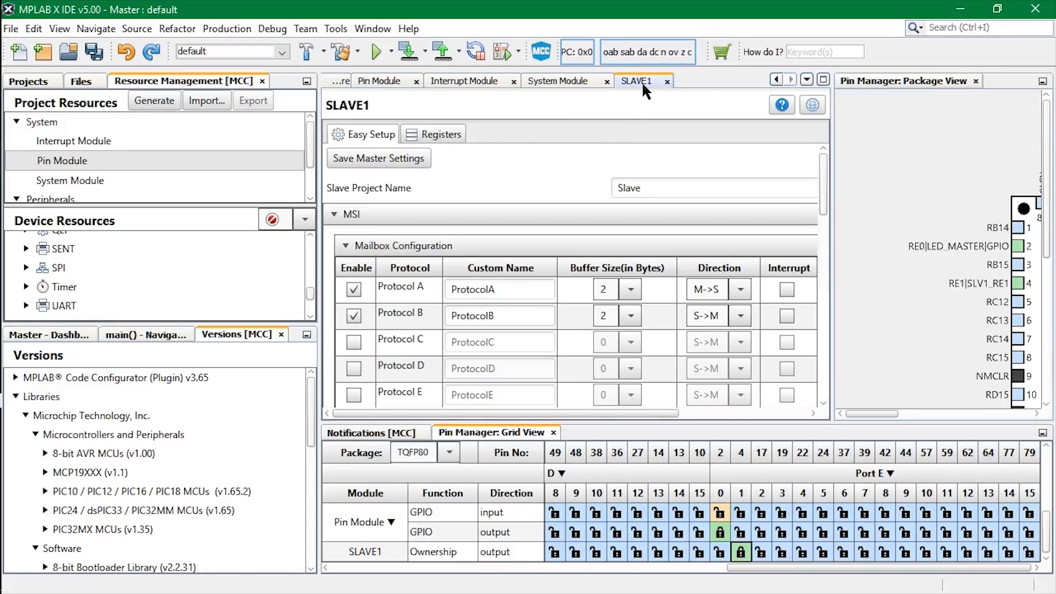
pyautogui.click(390, 160)
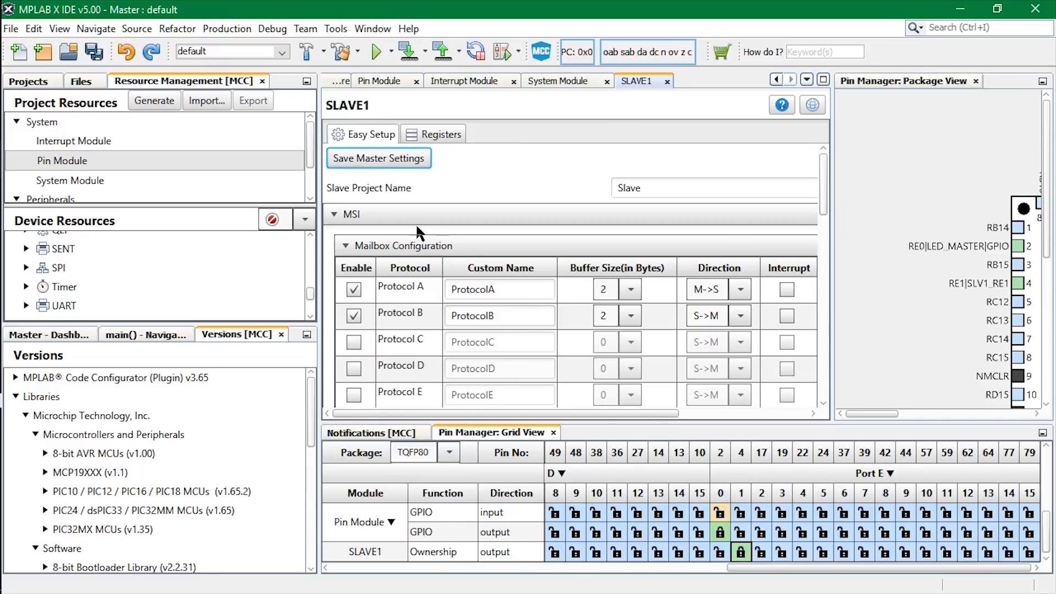
pyautogui.click(421, 431)
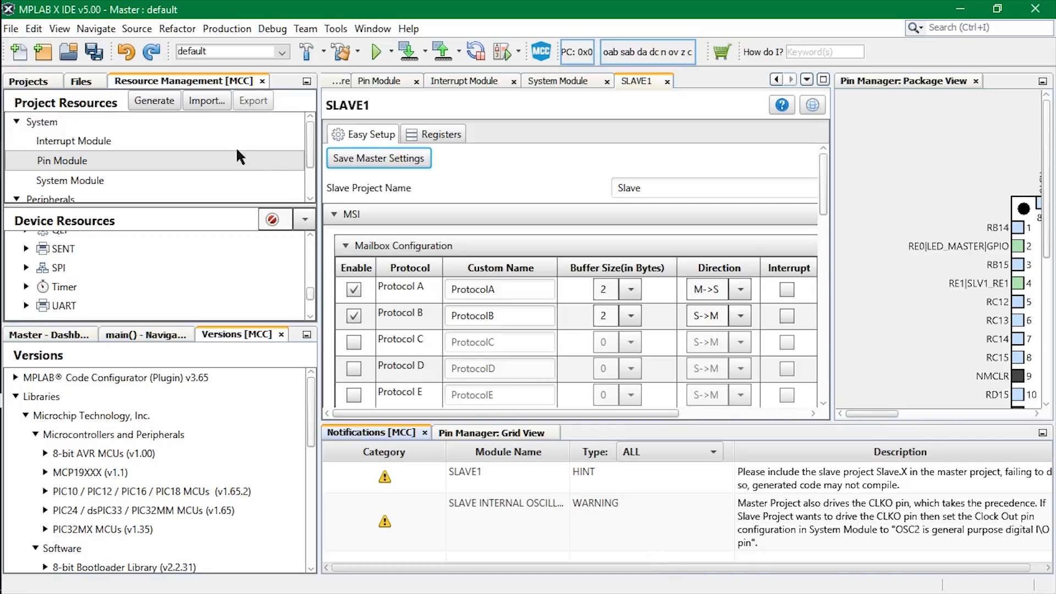
pyautogui.click(172, 105)
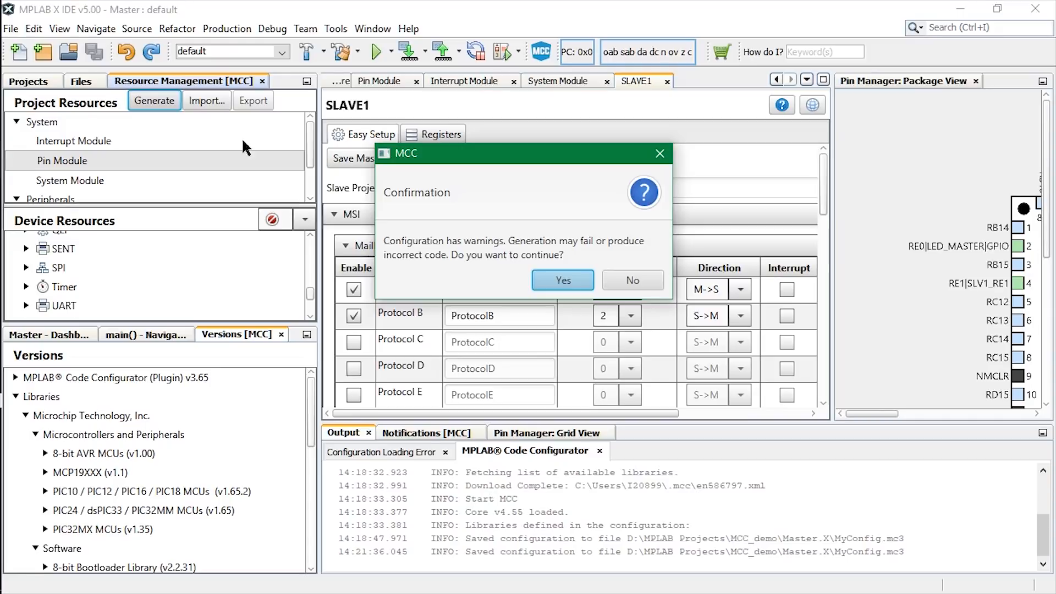
pyautogui.click(579, 278)
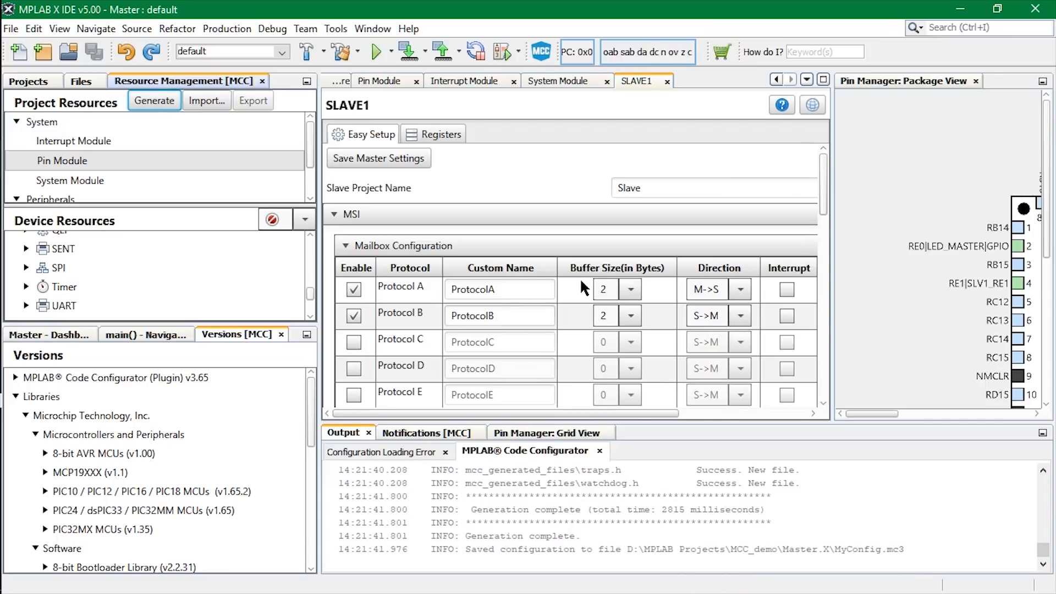
# Start another standalone project and choose the dsPIC33CH128MP508S1 as its device.
pyautogui.click(28, 81)
pyautogui.click(11, 29)
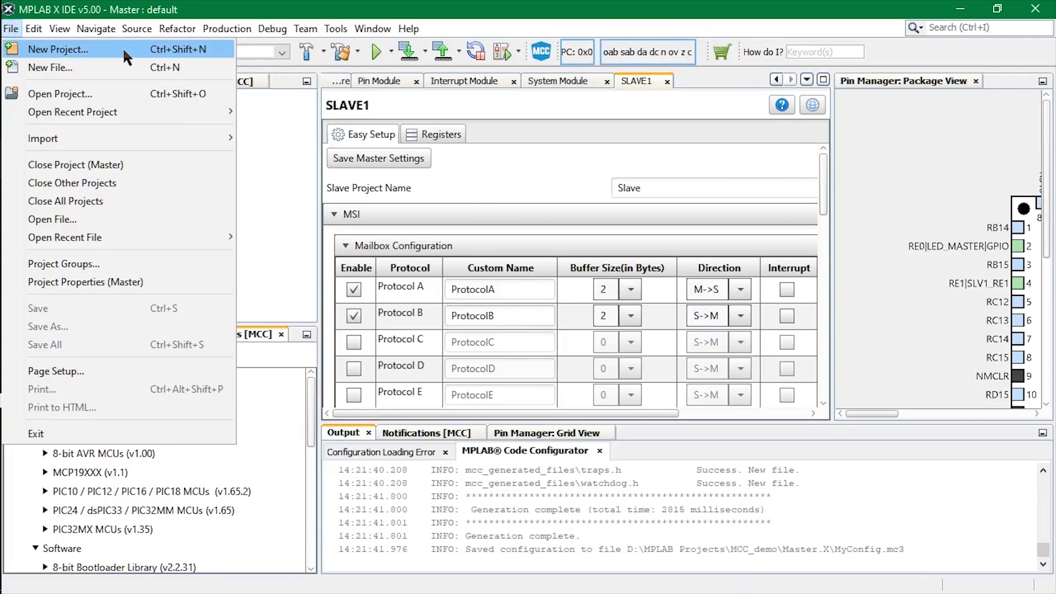
pyautogui.click(22, 47)
pyautogui.click(709, 193)
pyautogui.click(608, 480)
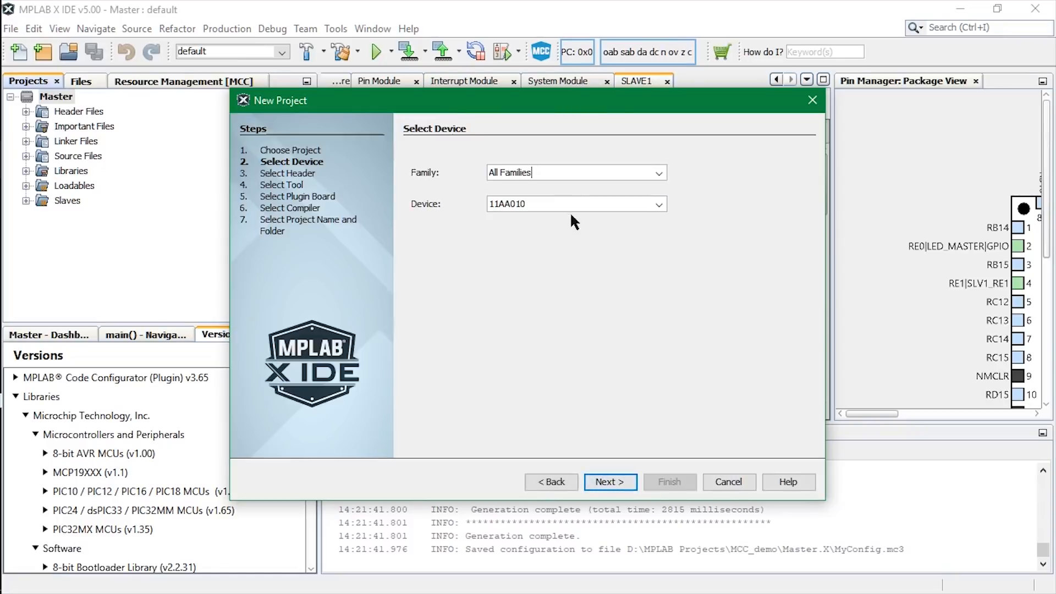
pyautogui.write('dsPIC33CH1')
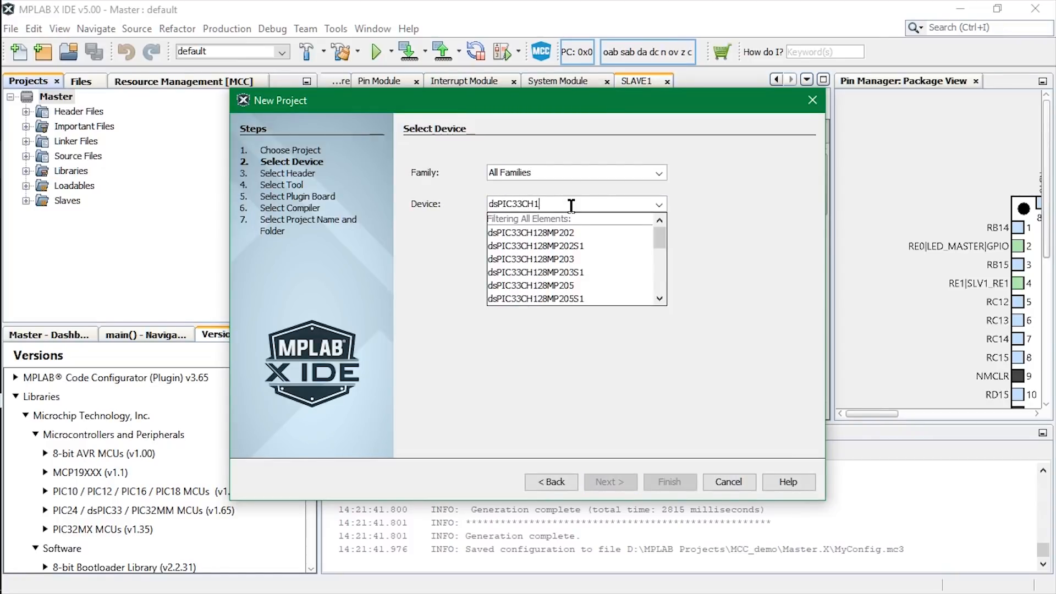
pyautogui.write('28MP508S1')
pyautogui.click(569, 232)
pyautogui.click(625, 481)
# Choose the hardware tool and the compiler for the slave-core project.
pyautogui.click(420, 294)
pyautogui.click(484, 308)
pyautogui.click(609, 481)
pyautogui.click(495, 187)
pyautogui.click(609, 479)
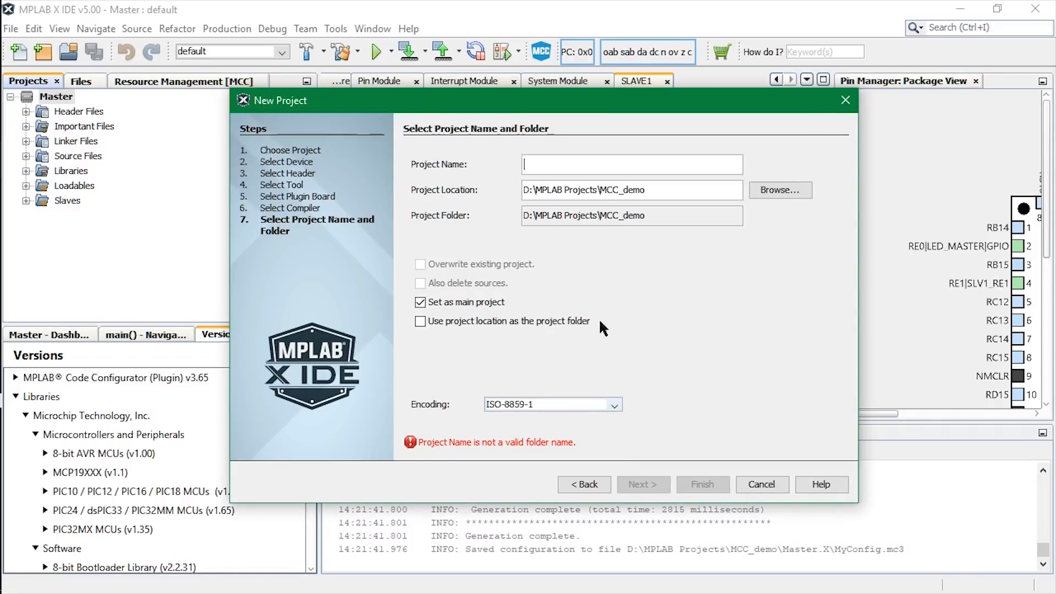
# Create the project with the name Slave and save its code configurator configuration as MyConfig.mc3.
pyautogui.write('Slave')
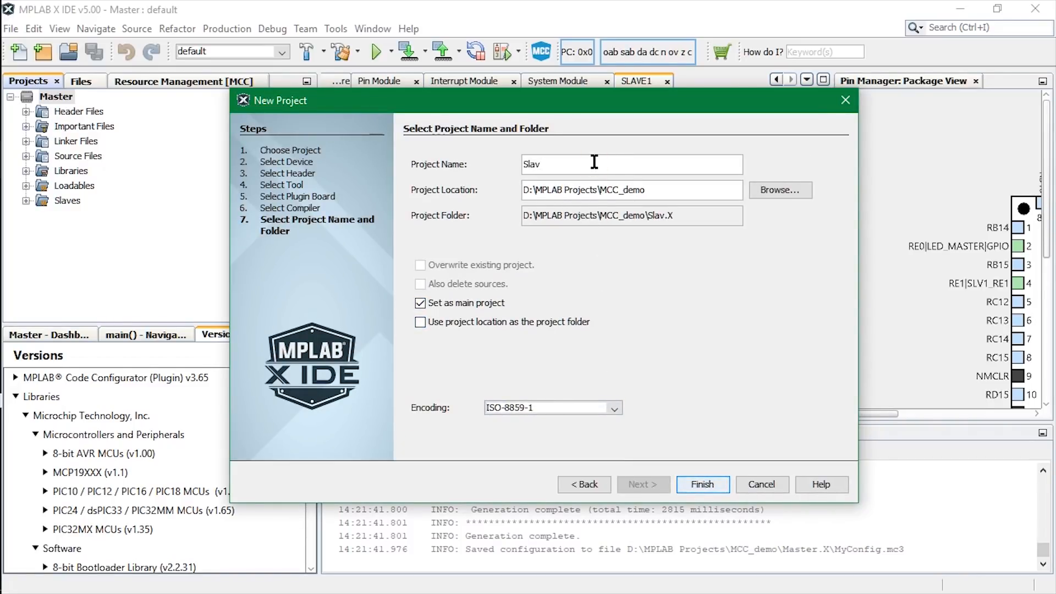
pyautogui.click(718, 483)
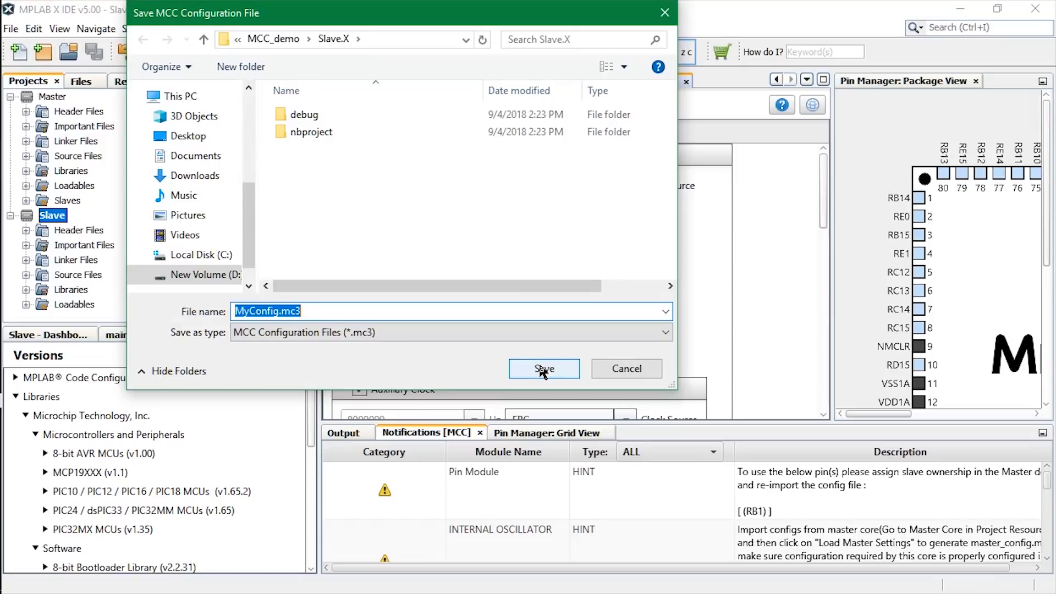
pyautogui.click(543, 370)
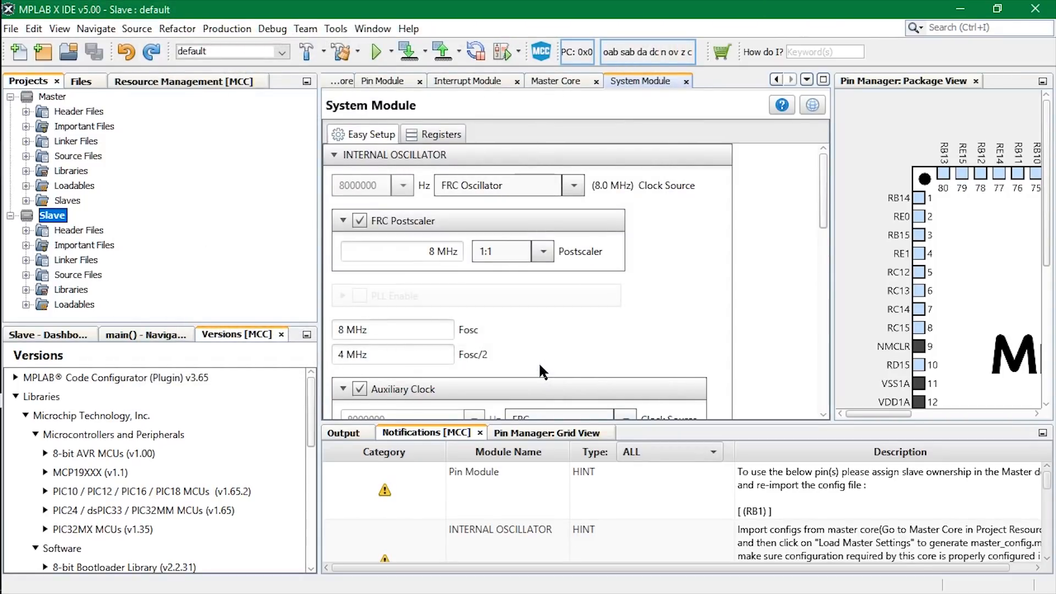
# Load the slave settings in Master Core from master_config.mc3 in the MCC_demo Master.X folder, overriding the conflicting pin settings.
pyautogui.click(183, 81)
pyautogui.click(72, 161)
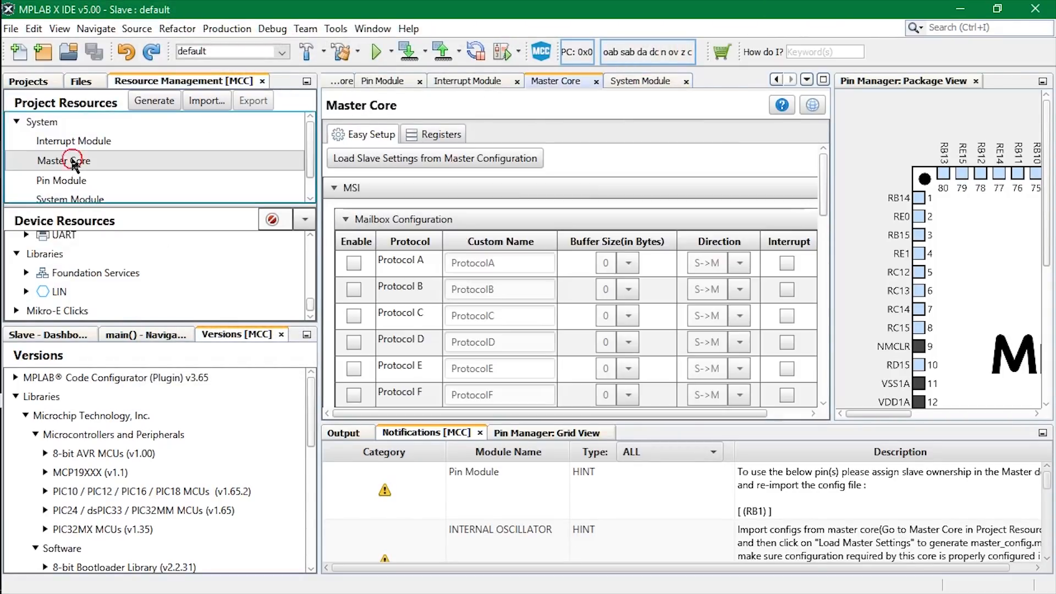
pyautogui.click(480, 157)
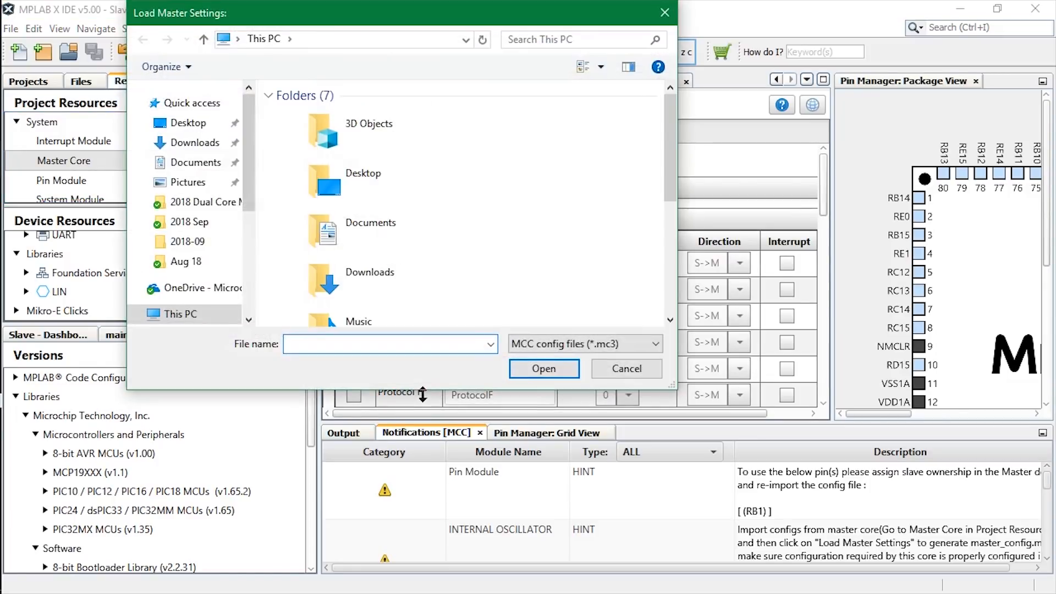
pyautogui.click(290, 39)
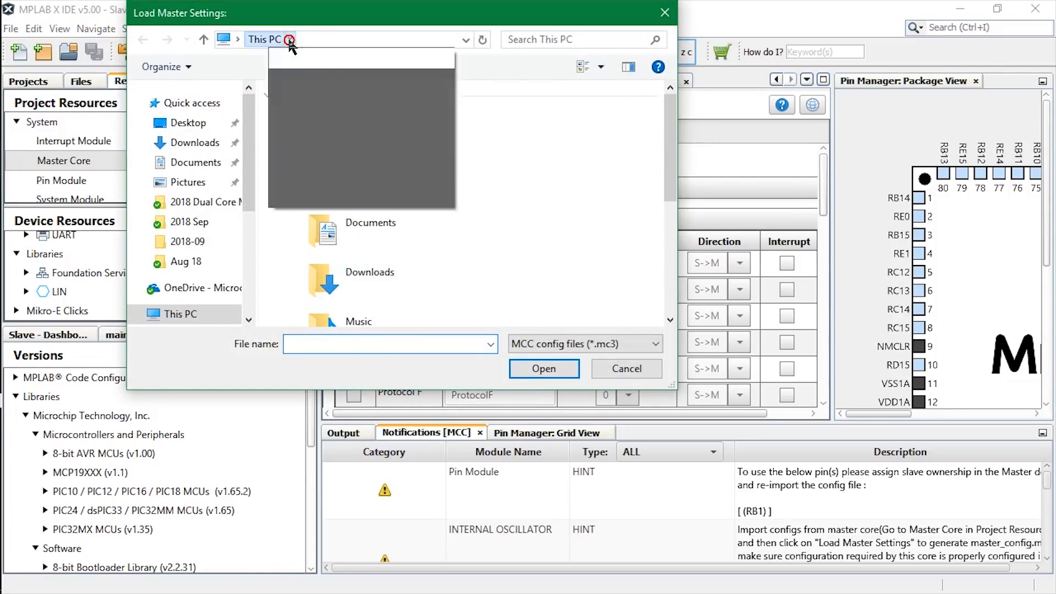
pyautogui.click(323, 198)
pyautogui.click(322, 168)
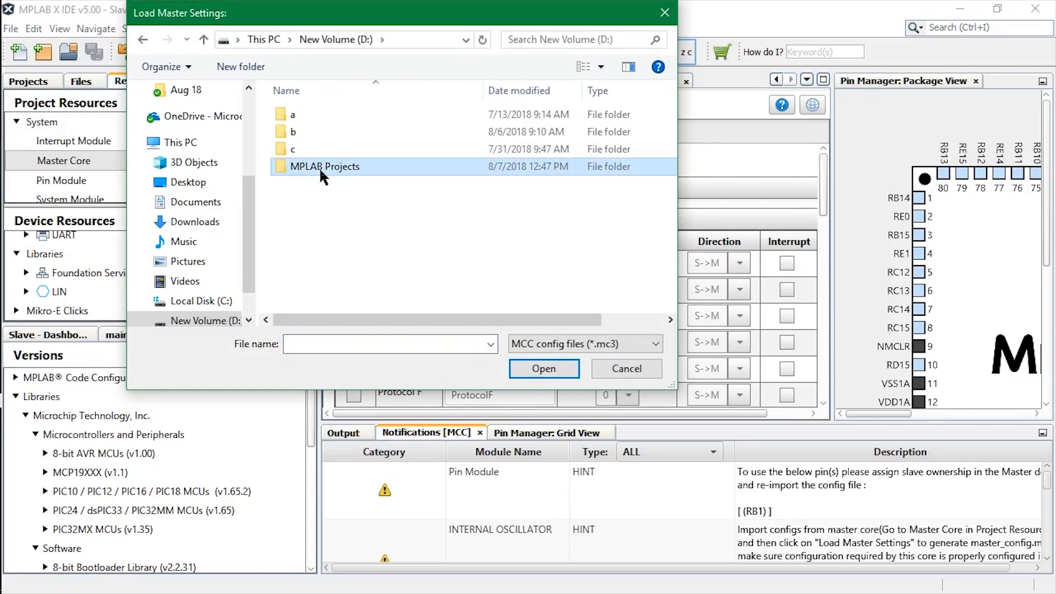
pyautogui.doubleClick(320, 169)
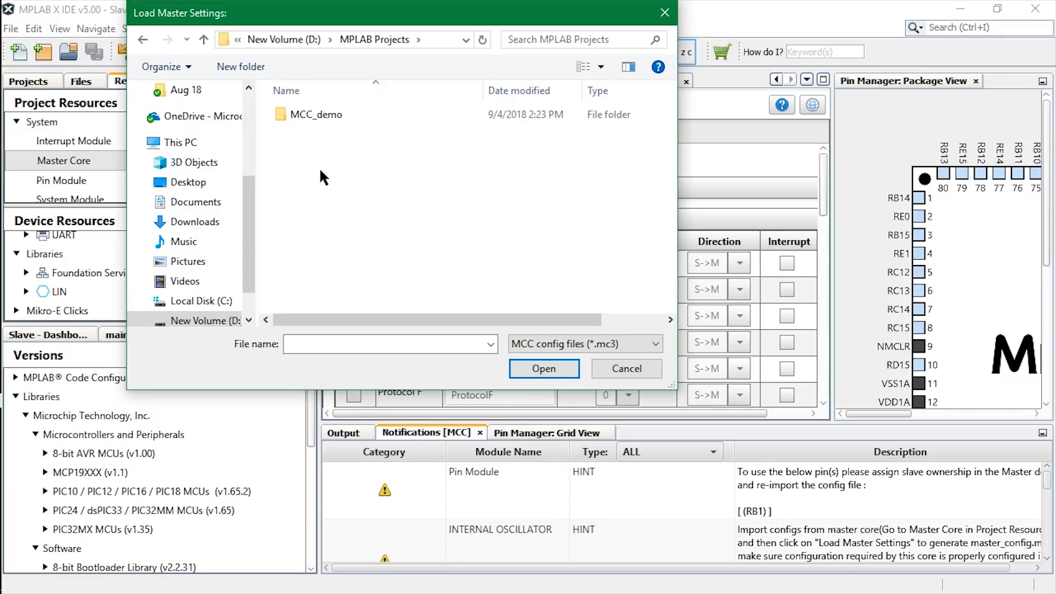
pyautogui.doubleClick(326, 114)
pyautogui.doubleClick(326, 116)
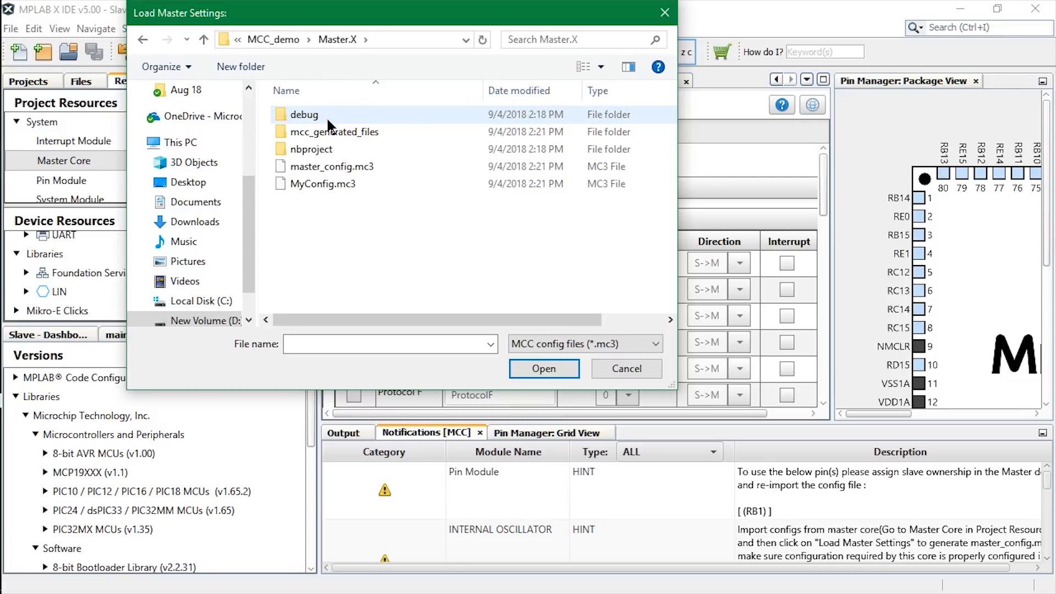
pyautogui.click(382, 165)
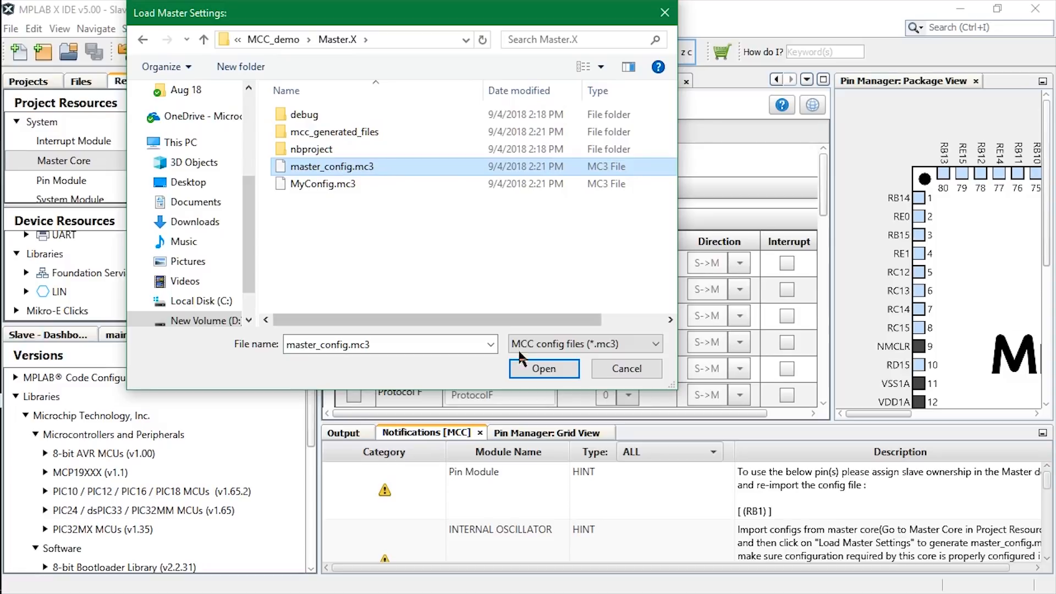
pyautogui.click(532, 366)
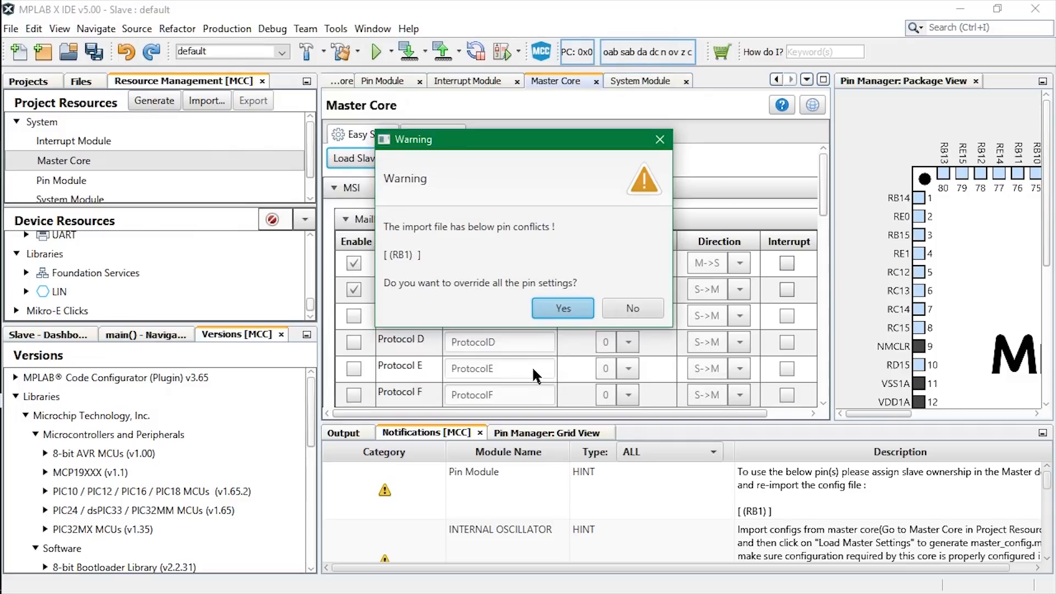
pyautogui.click(557, 308)
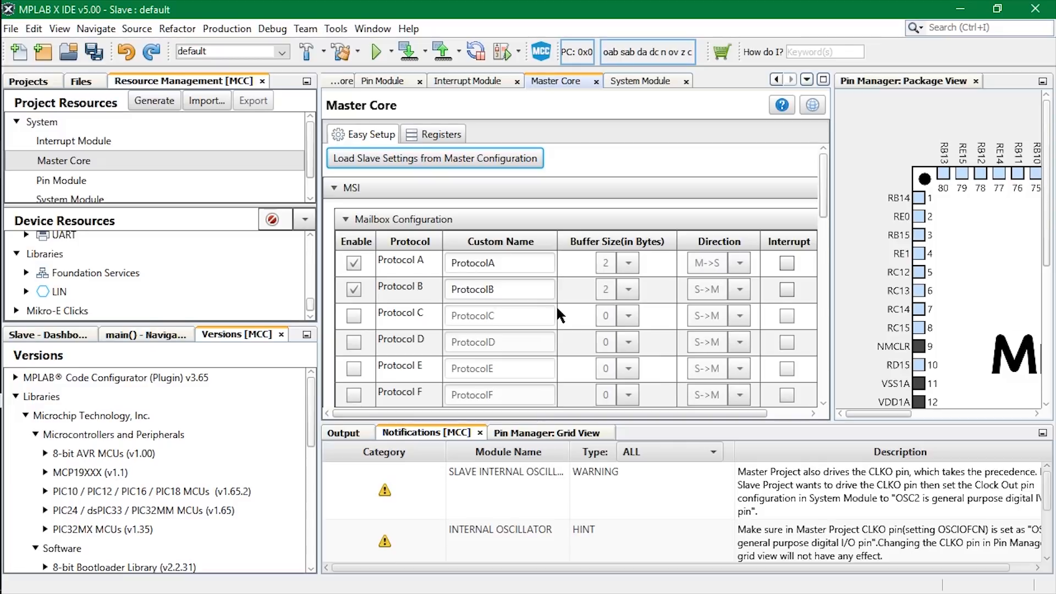
# Assign pin RE1 as a GPIO output for the slave core in the pin manager grid.
pyautogui.click(553, 433)
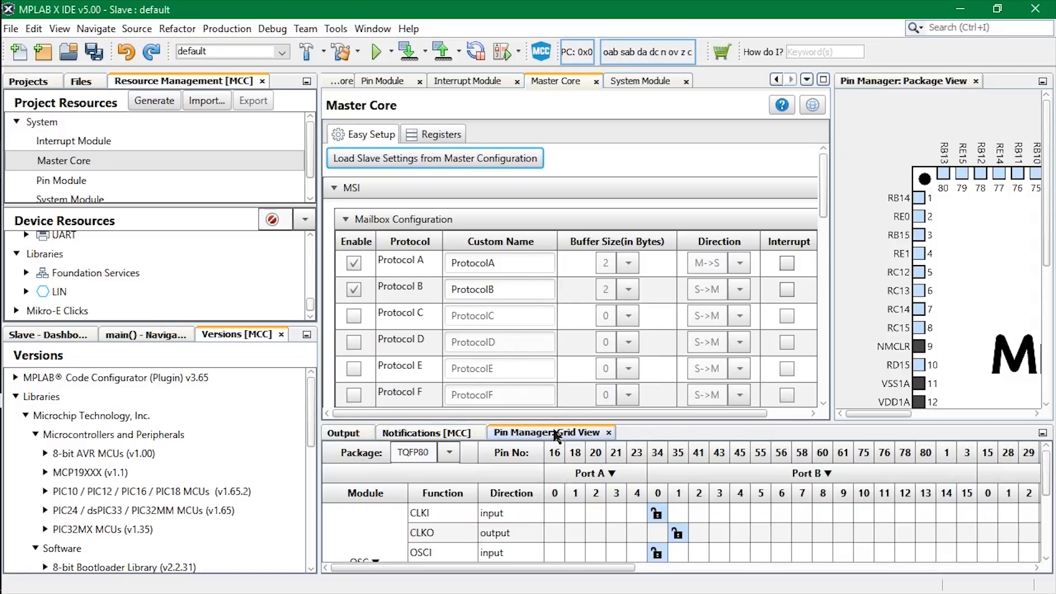
pyautogui.moveTo(1045, 492); pyautogui.dragTo(1045, 553)
pyautogui.moveTo(583, 567); pyautogui.dragTo(991, 559)
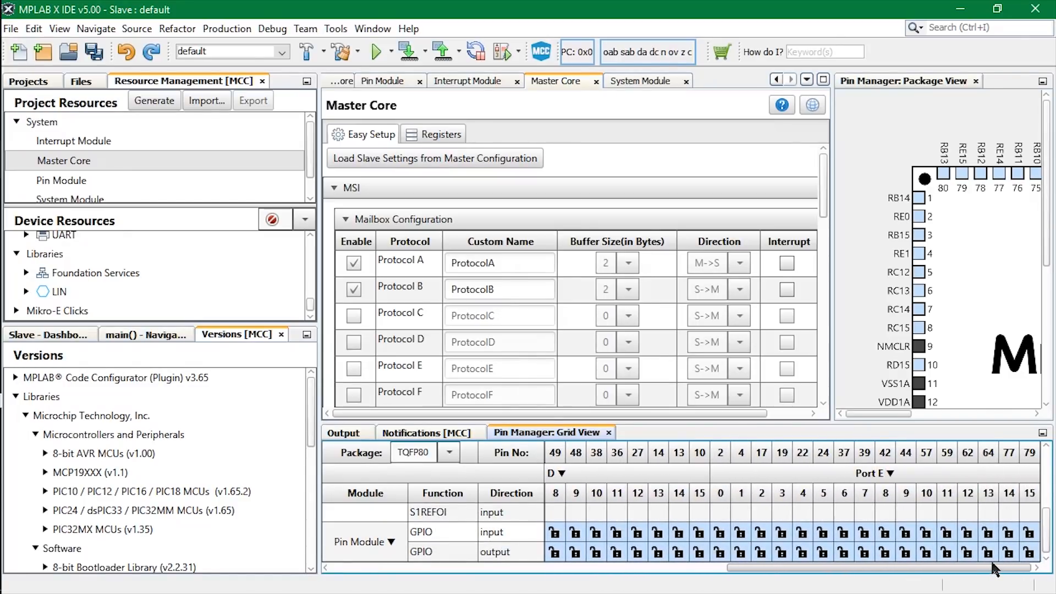
pyautogui.click(741, 551)
# Give the RE1 output pin the custom name LED_SLAVE in the Pin Module.
pyautogui.click(94, 181)
pyautogui.doubleClick(578, 194)
pyautogui.press('BackSpace')
pyautogui.press('BackSpace')
pyautogui.press('BackSpace')
pyautogui.press('BackSpace')
pyautogui.press('BackSpace')
pyautogui.press('BackSpace')
pyautogui.write('LED_SLAVE')
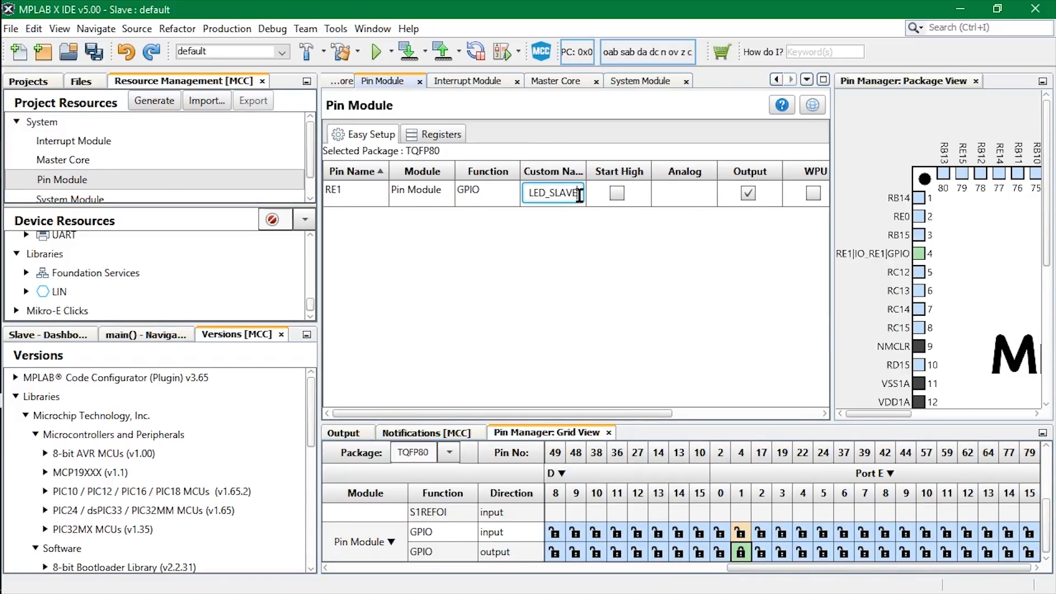
# Generate the code configurator files for the Slave project.
pyautogui.click(463, 433)
pyautogui.click(165, 99)
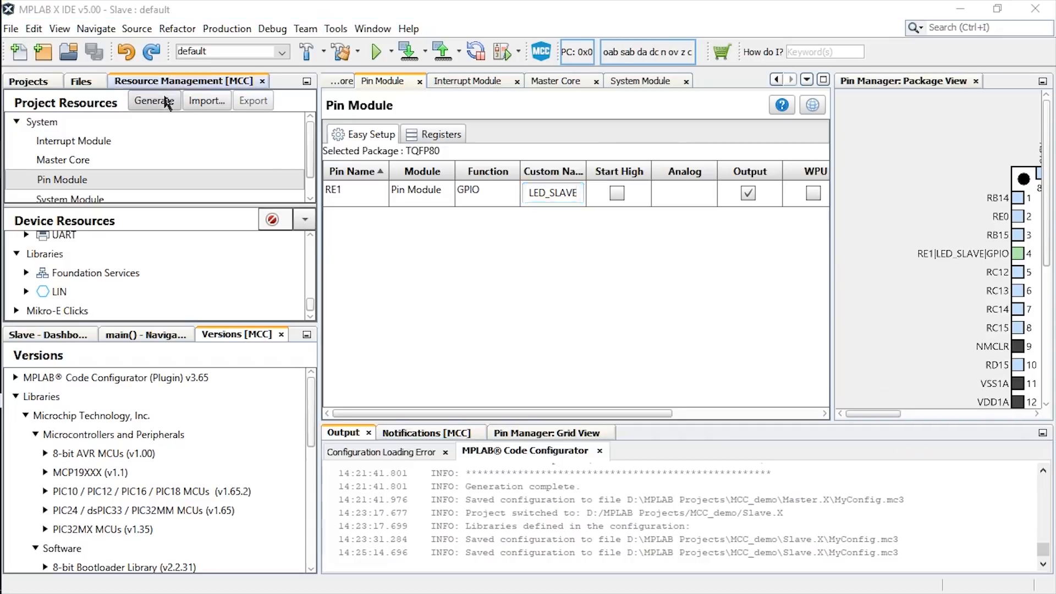
pyautogui.click(539, 284)
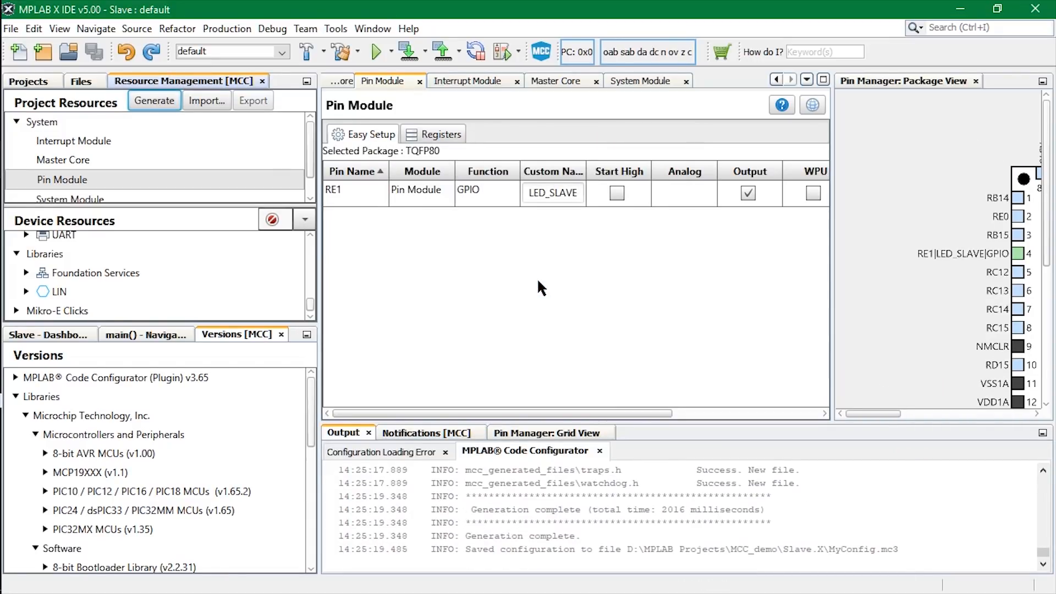
# Examine the MCC-generated header and source files in the Slave project tree, collapsing the folders when done.
pyautogui.click(47, 82)
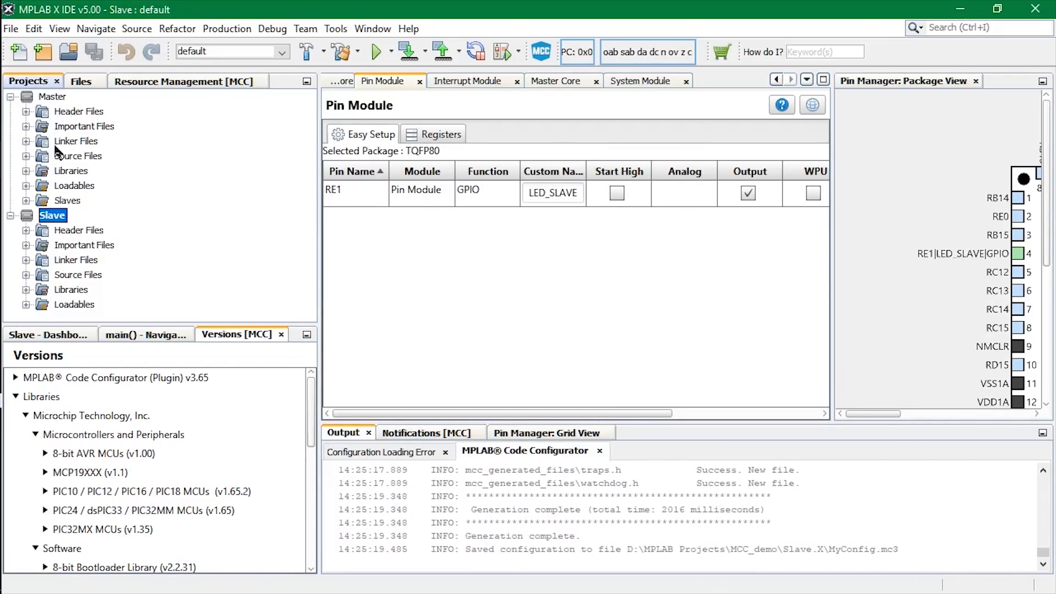
pyautogui.click(26, 230)
pyautogui.click(42, 245)
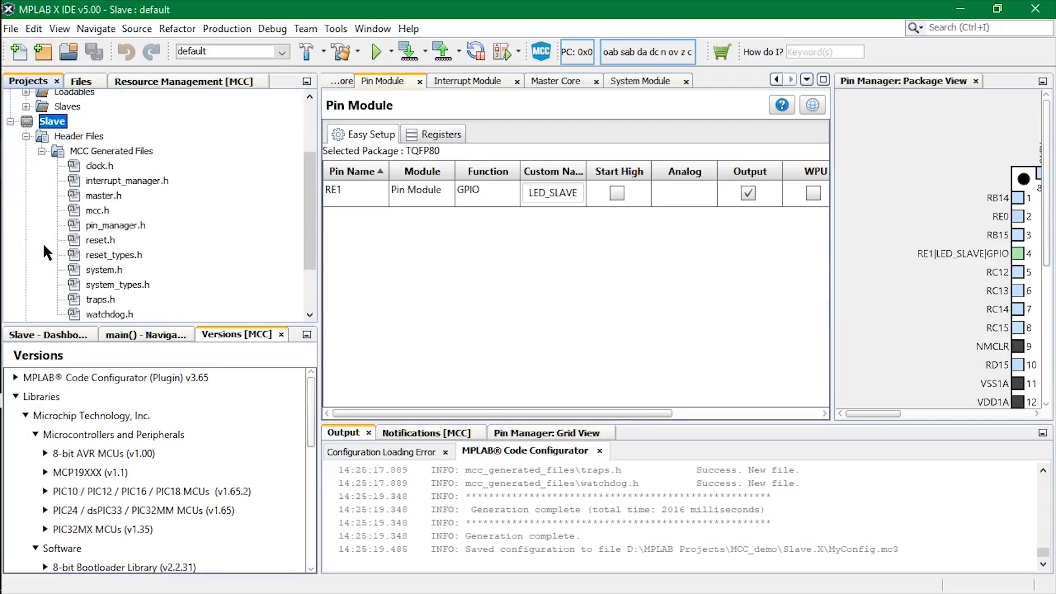
pyautogui.scroll(-4, 42, 242)
pyautogui.click(26, 285)
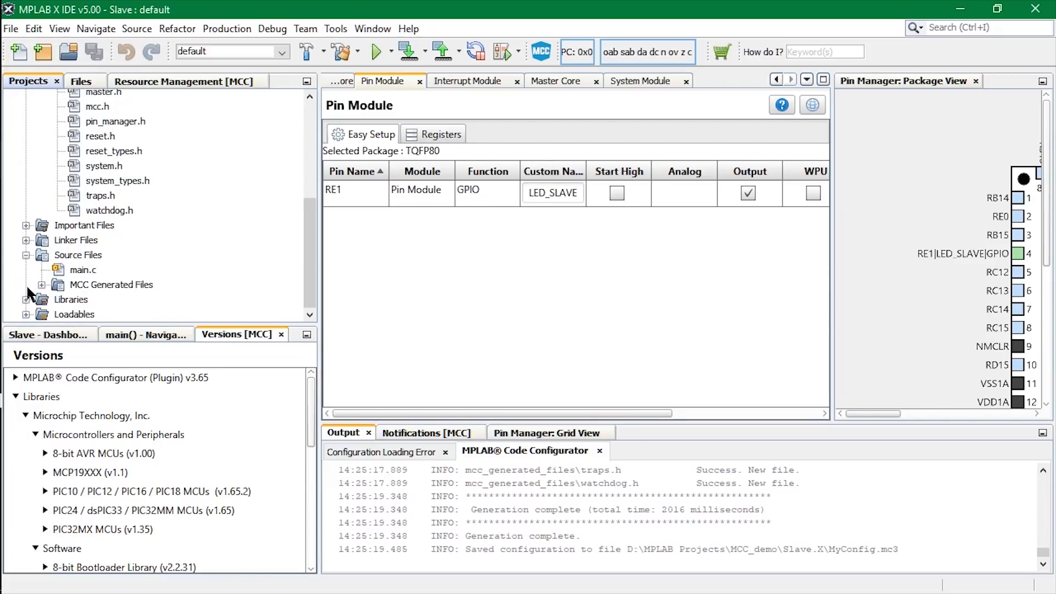
pyautogui.click(41, 284)
pyautogui.scroll(-1, 46, 289)
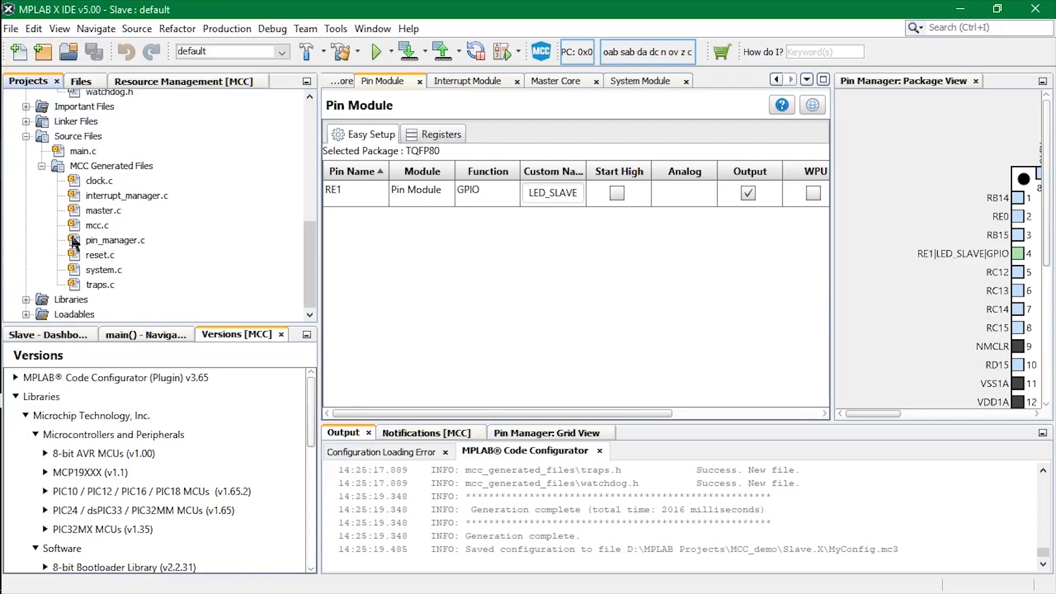
pyautogui.click(41, 166)
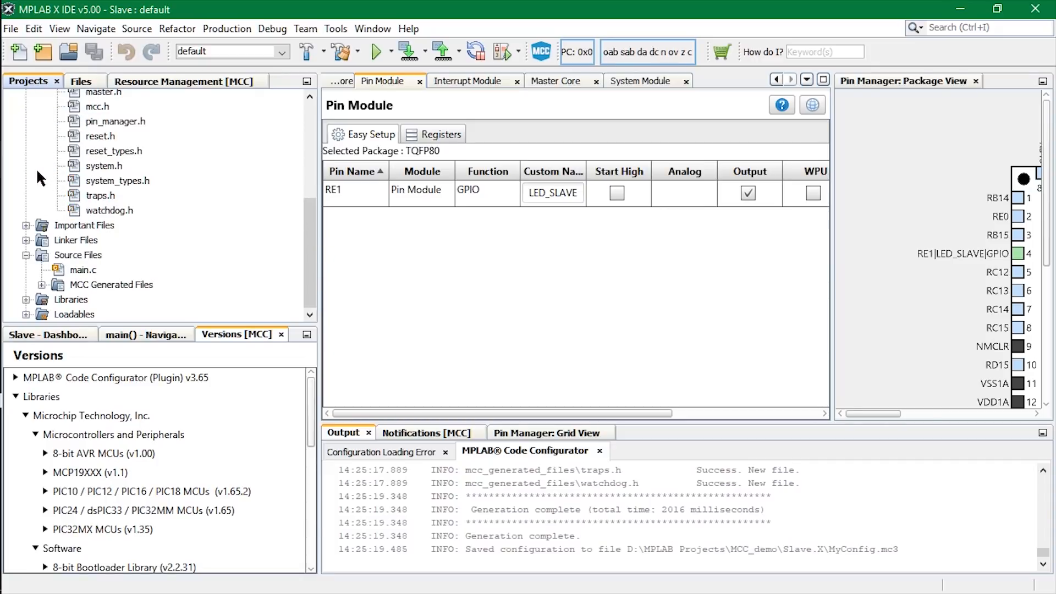
pyautogui.click(26, 255)
pyautogui.scroll(2, 36, 216)
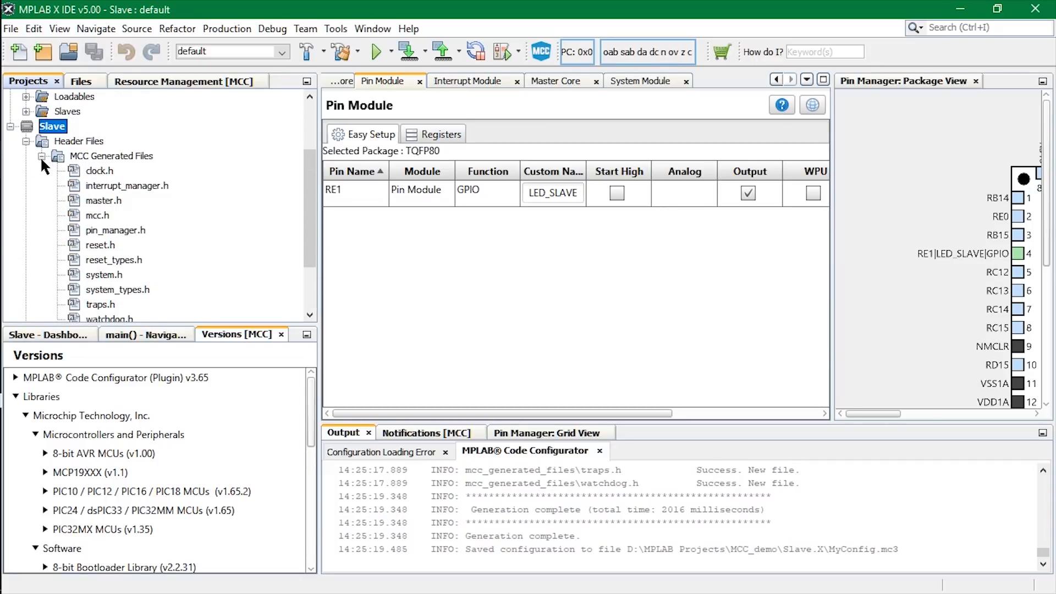
pyautogui.click(41, 156)
pyautogui.click(26, 226)
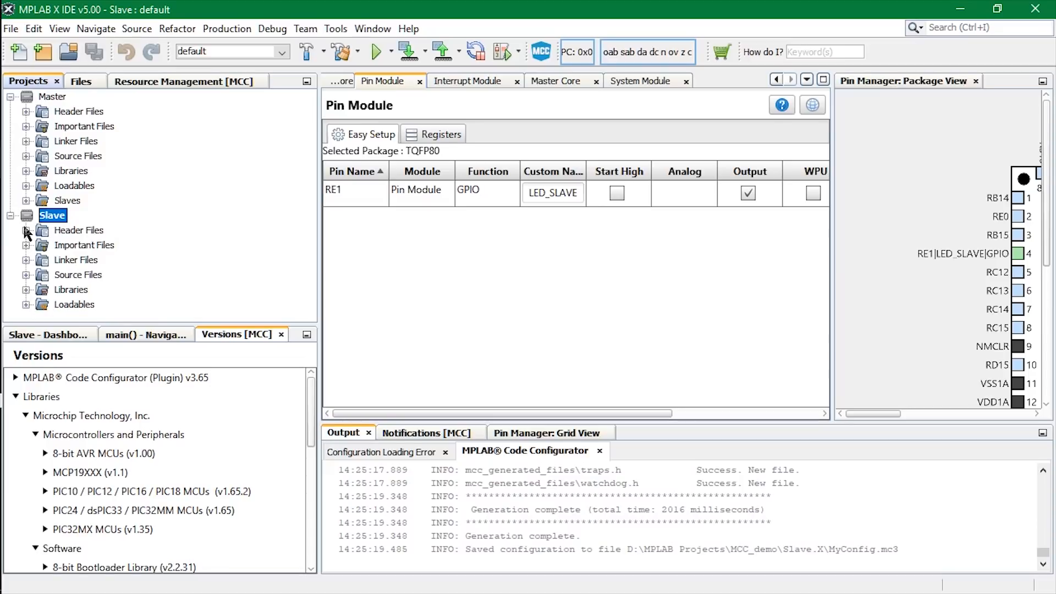
# Add the Slave.X project from the MCC_demo folder to the Master project's Slaves.
pyautogui.click(72, 201)
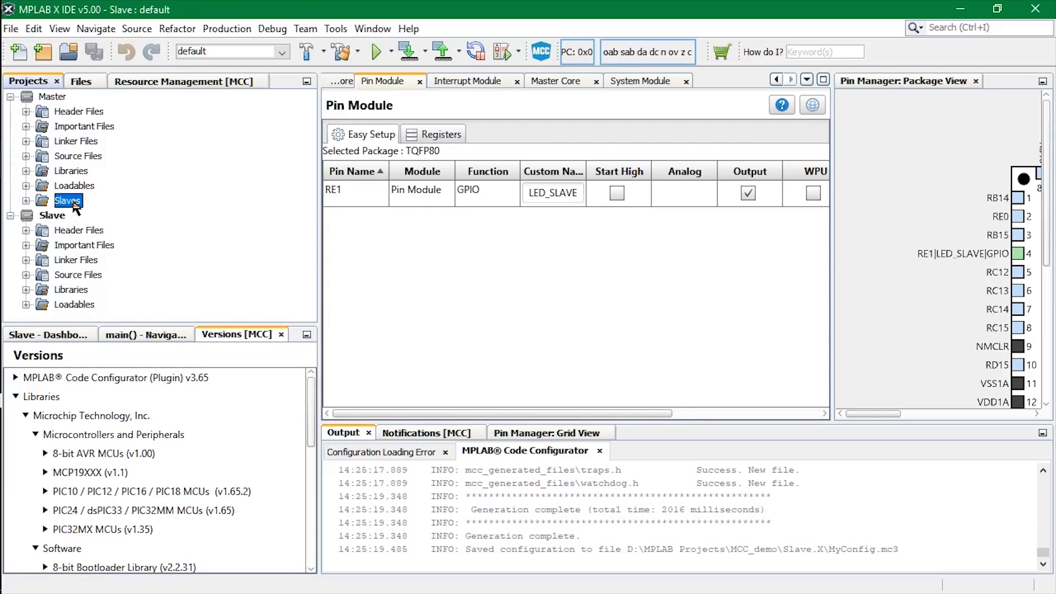
pyautogui.rightClick(74, 205)
pyautogui.click(156, 210)
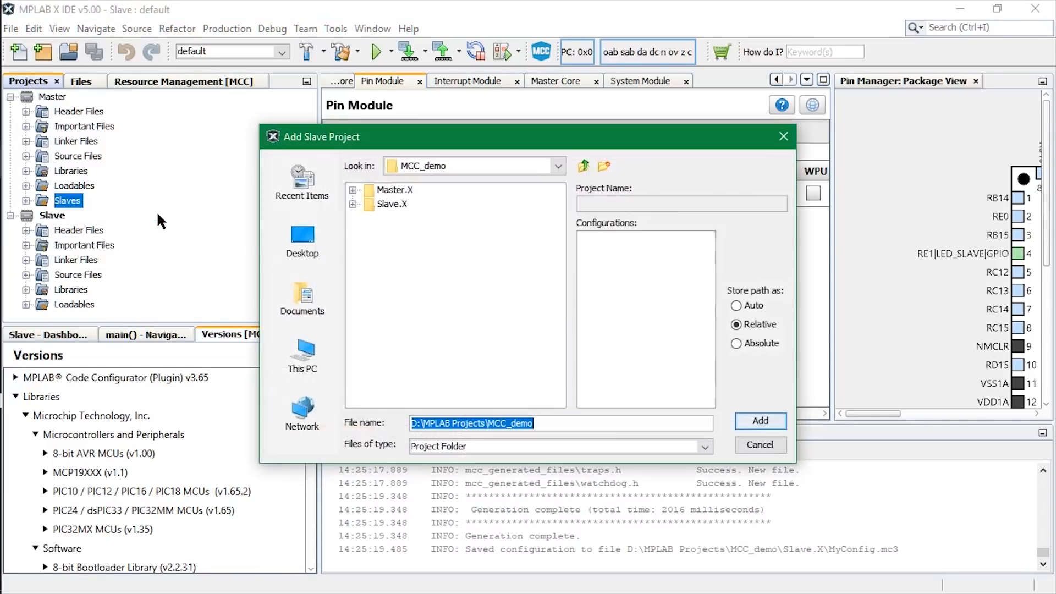
pyautogui.click(353, 204)
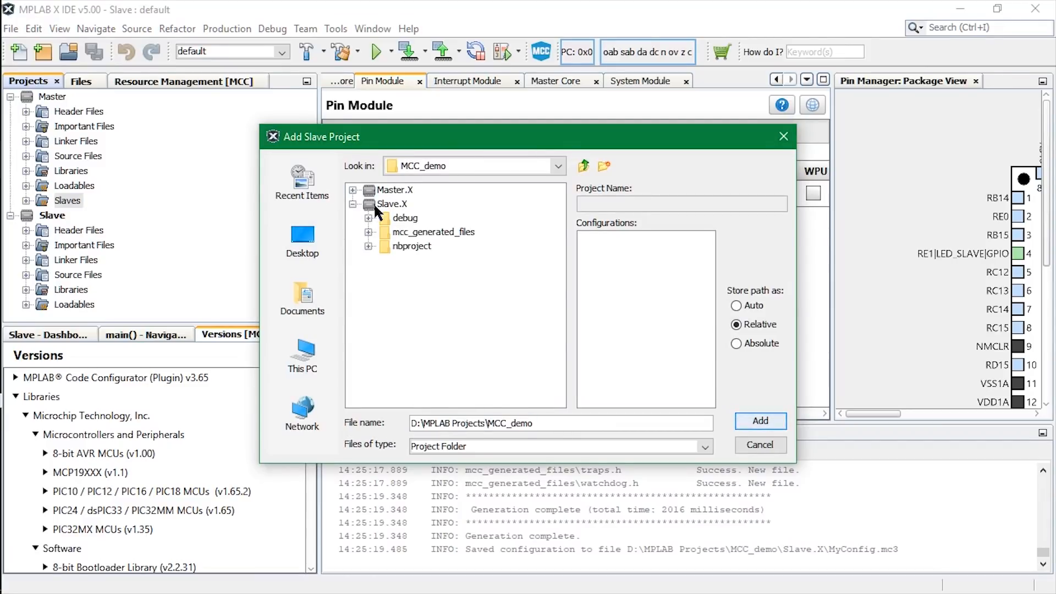
pyautogui.click(368, 218)
pyautogui.click(369, 218)
pyautogui.click(353, 204)
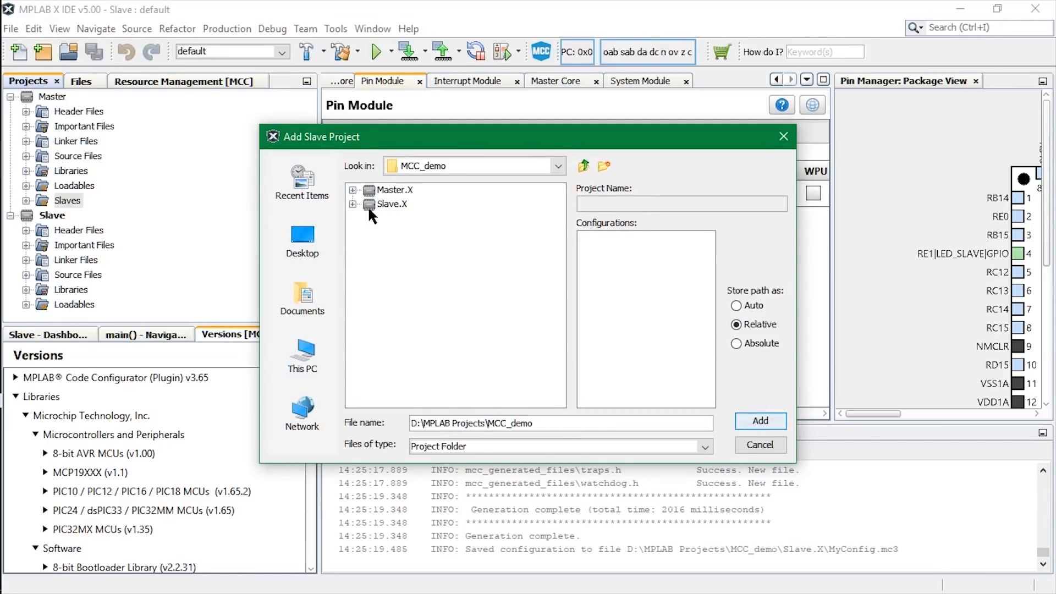
pyautogui.click(368, 205)
pyautogui.click(760, 420)
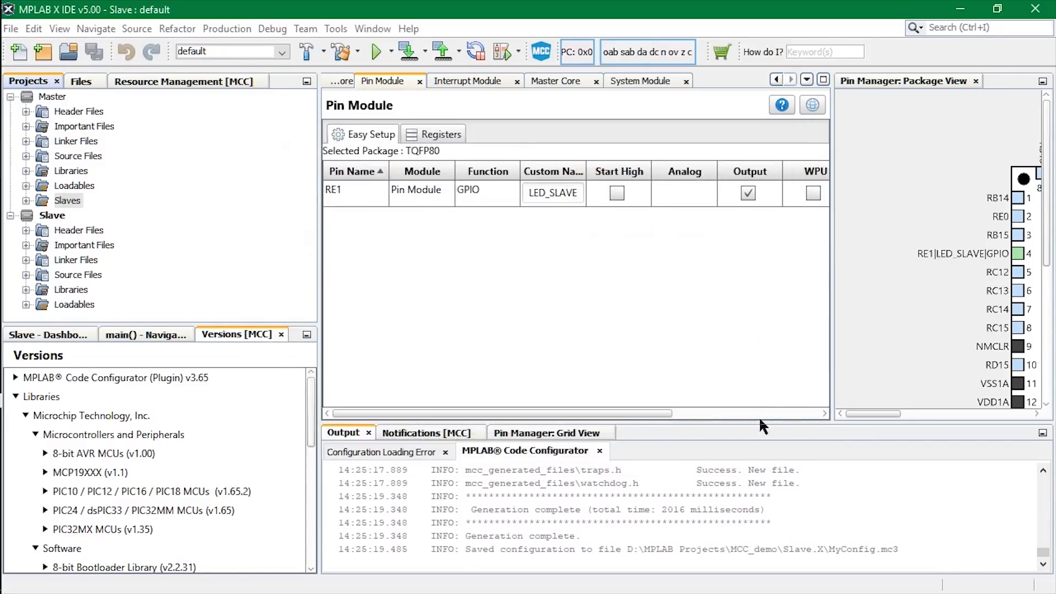
# Enable Build for the Slave.X entry in the Master project's slave properties and apply the change.
pyautogui.rightClick(69, 200)
pyautogui.click(122, 229)
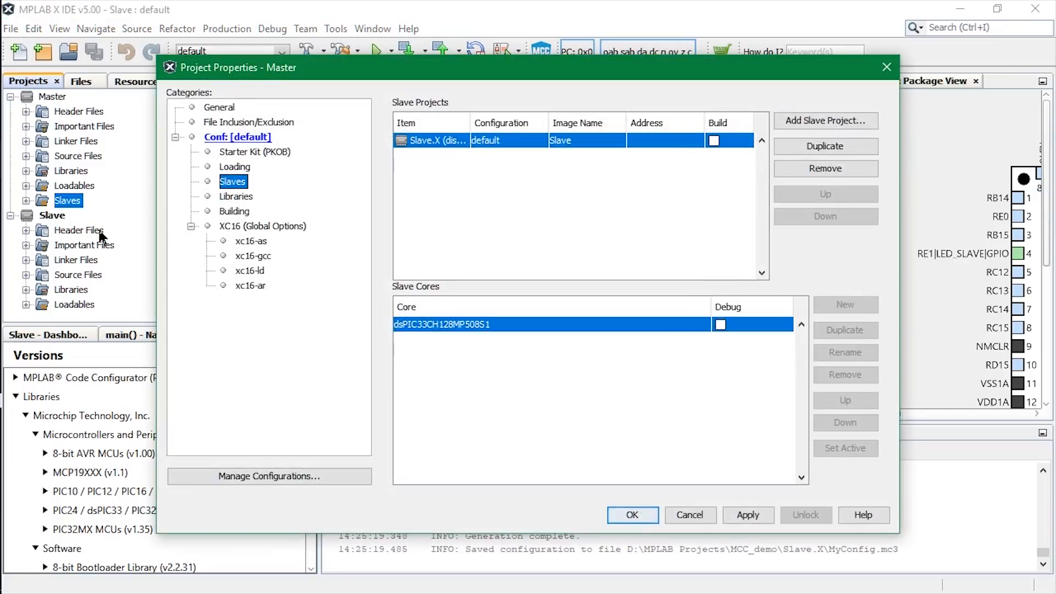
pyautogui.click(714, 140)
pyautogui.click(745, 512)
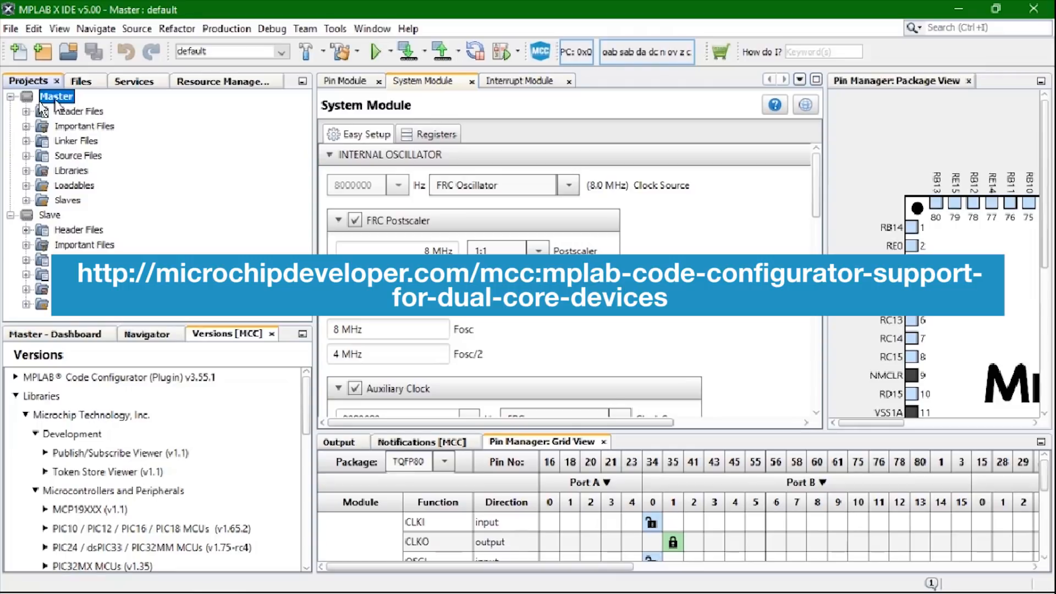
# Build and run the Master project on the device, using the Explorer 16/32 starter kit as the hardware tool.
pyautogui.click(370, 54)
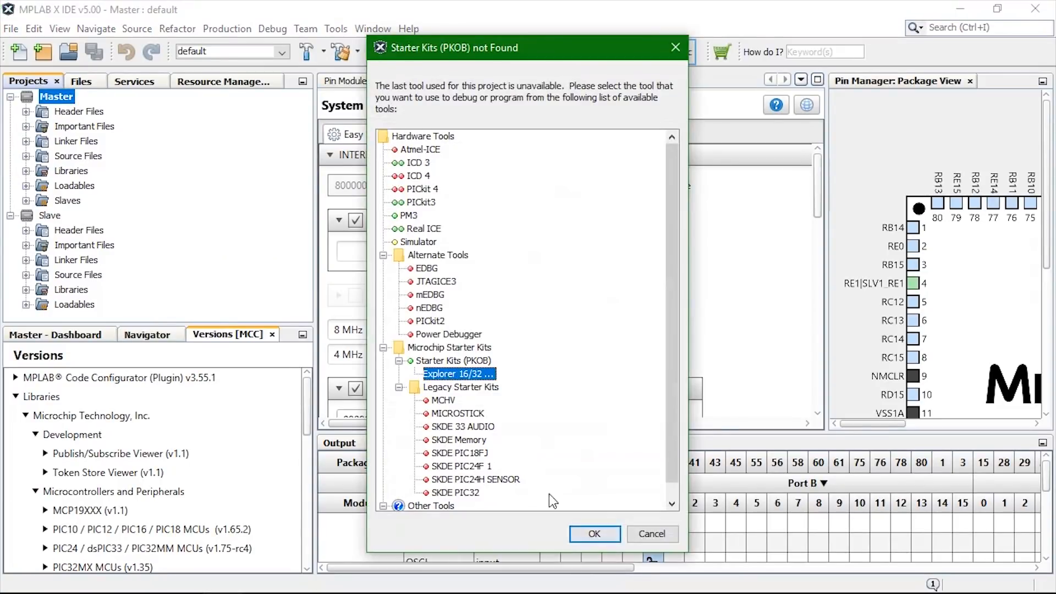
pyautogui.click(588, 535)
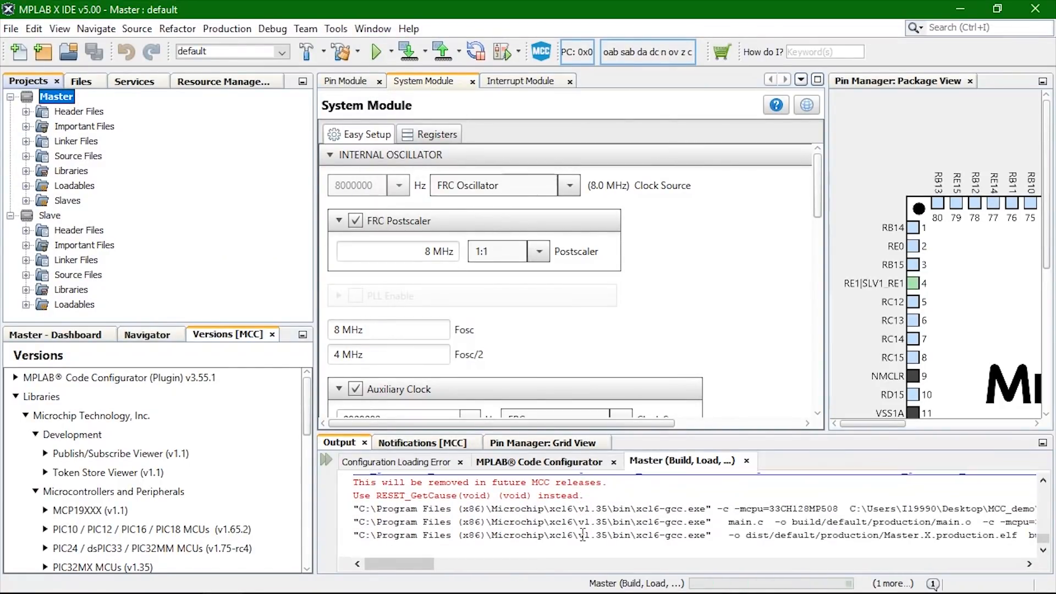